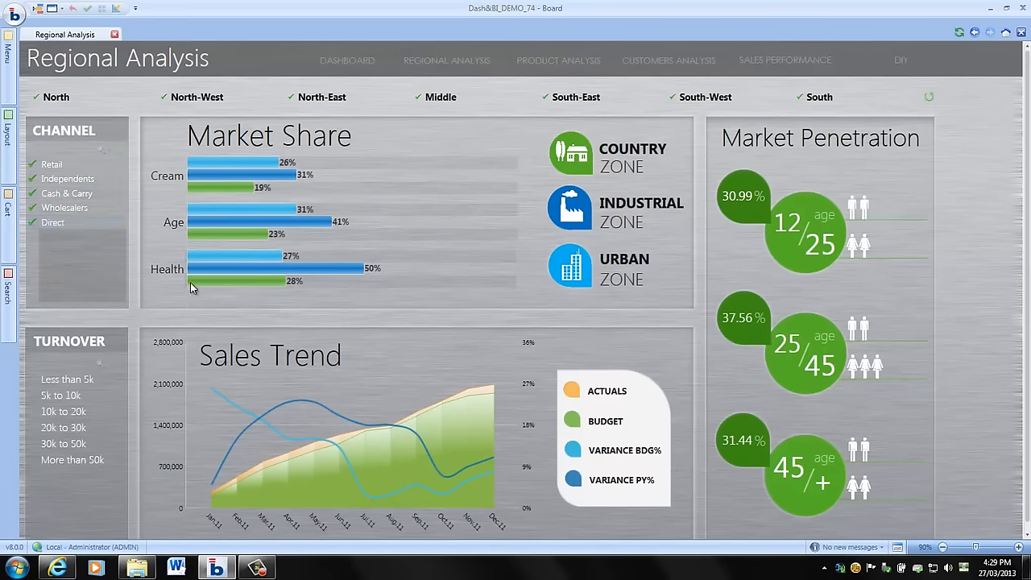
Step: Select the Less than 5k to 10k–20k turnover bands in Regional Analysis, and narrow Product Analysis's price variance chart to February–April 2011
drag(64, 387, 66, 414)
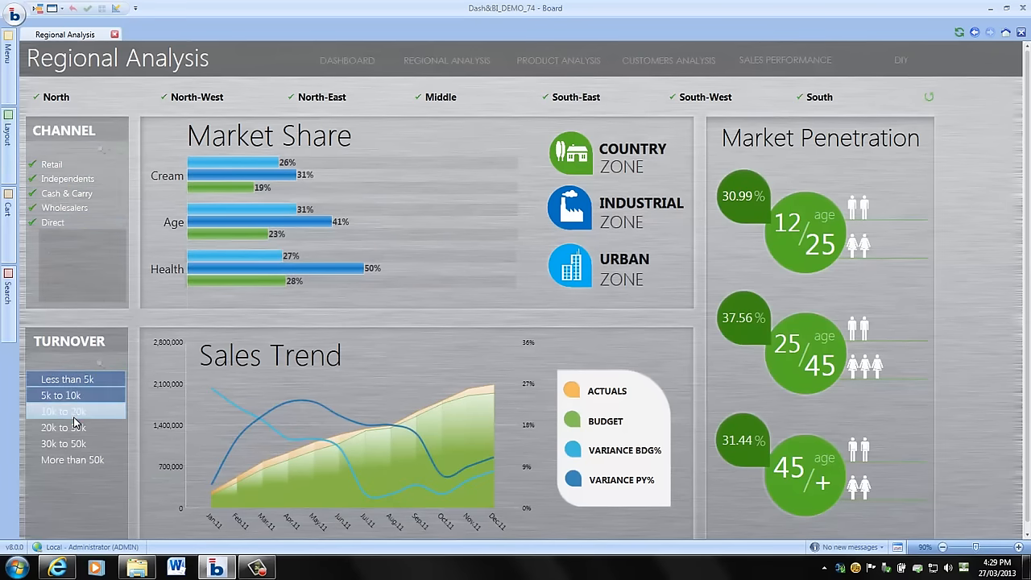
click(535, 66)
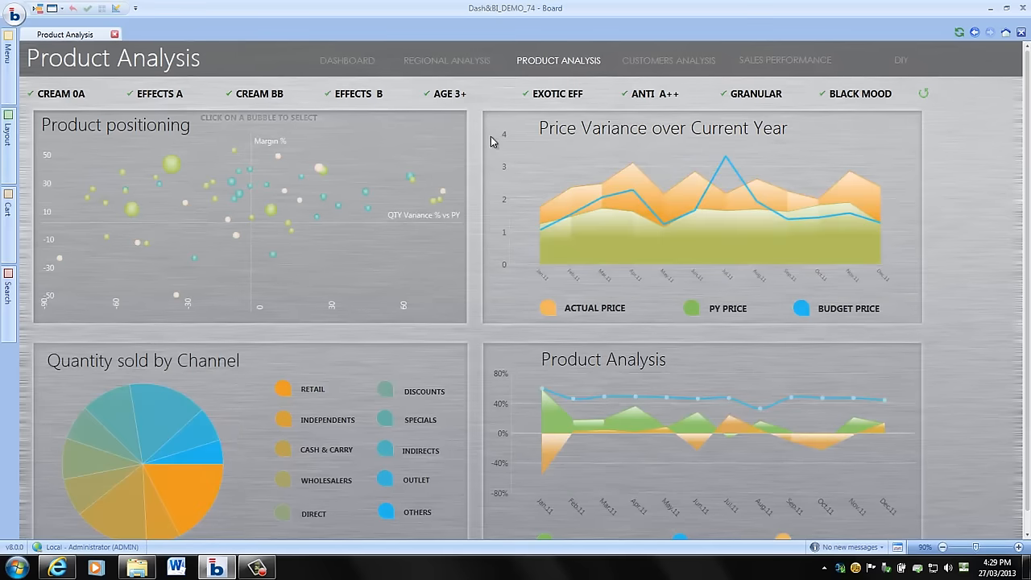
drag(543, 159, 635, 175)
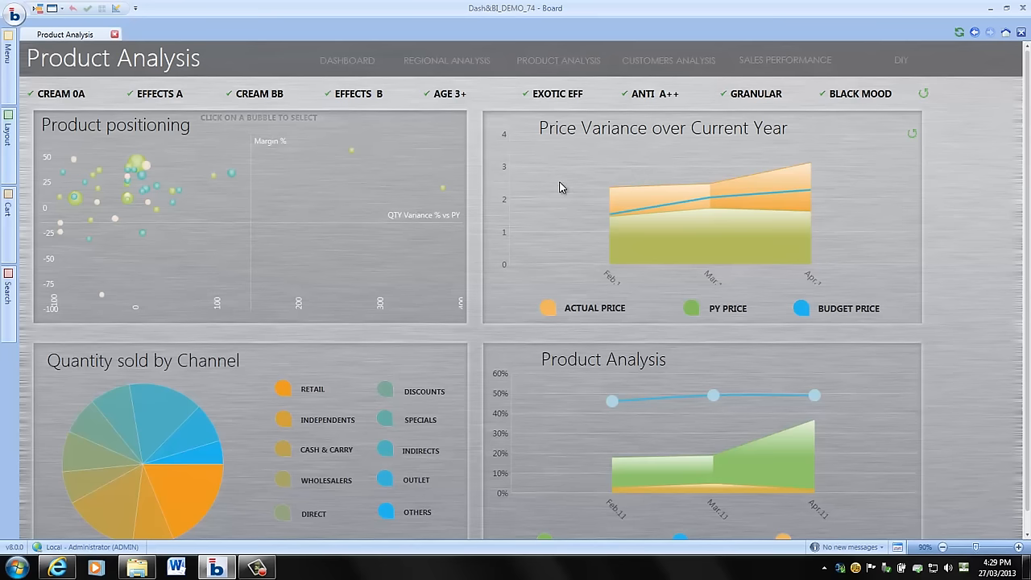
Step: Open the Sales Performance screen and restrict its Product Mix chart to January–February 2011
click(752, 63)
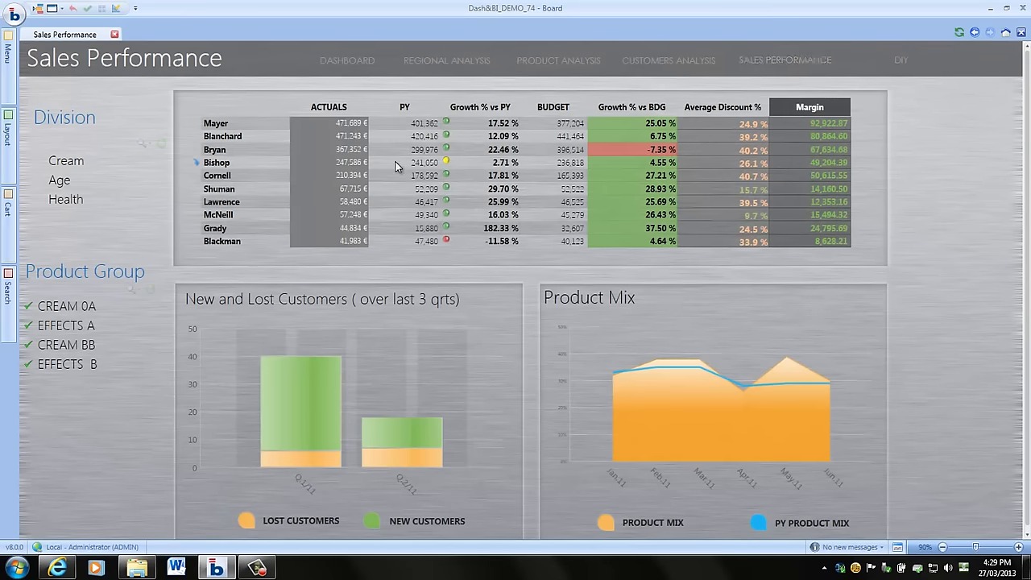
drag(609, 345, 683, 344)
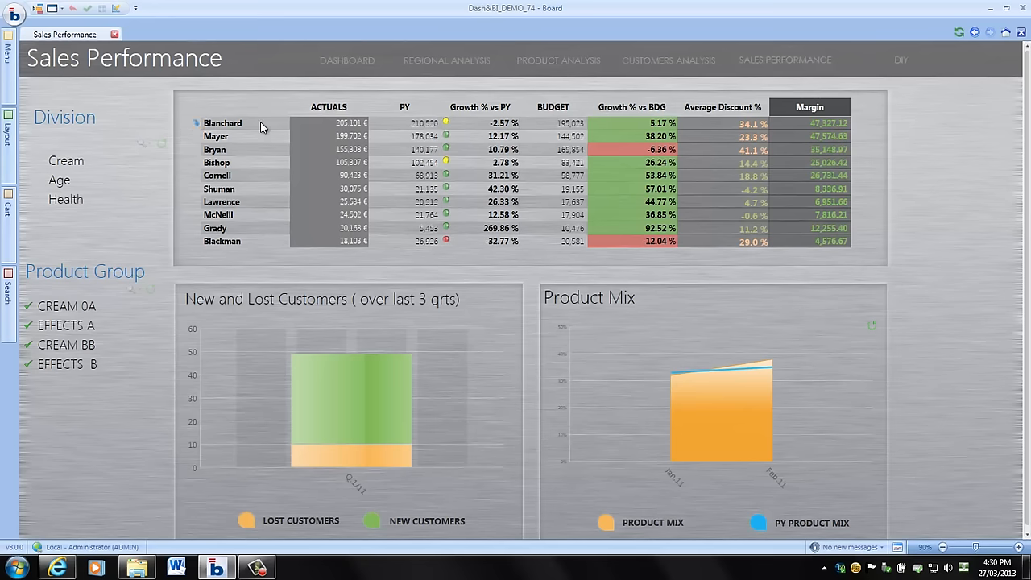
Step: Drill the first salesman row down by region and its North region by Customer, and close both drill-downs
click(196, 126)
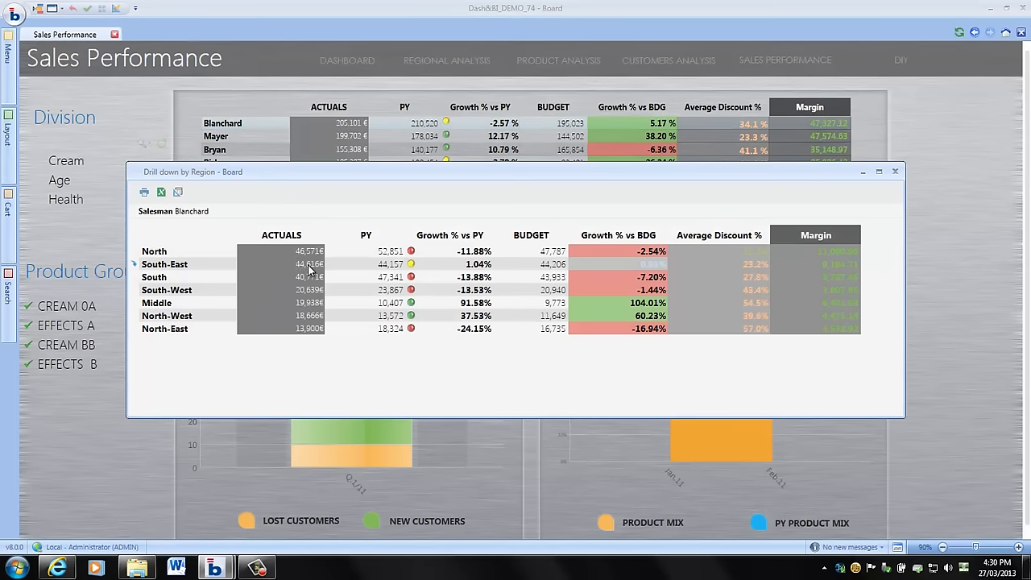
click(136, 253)
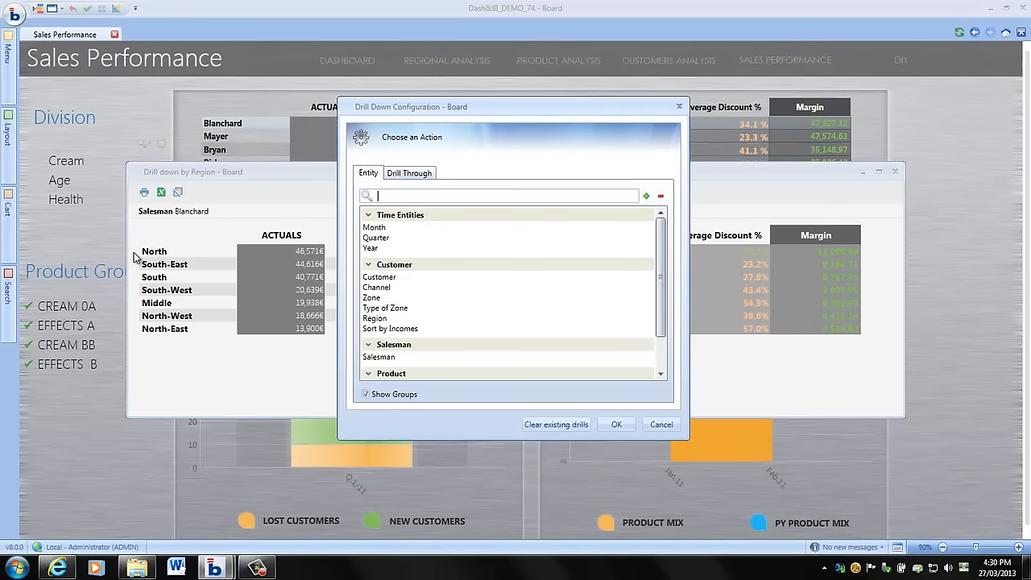
click(380, 277)
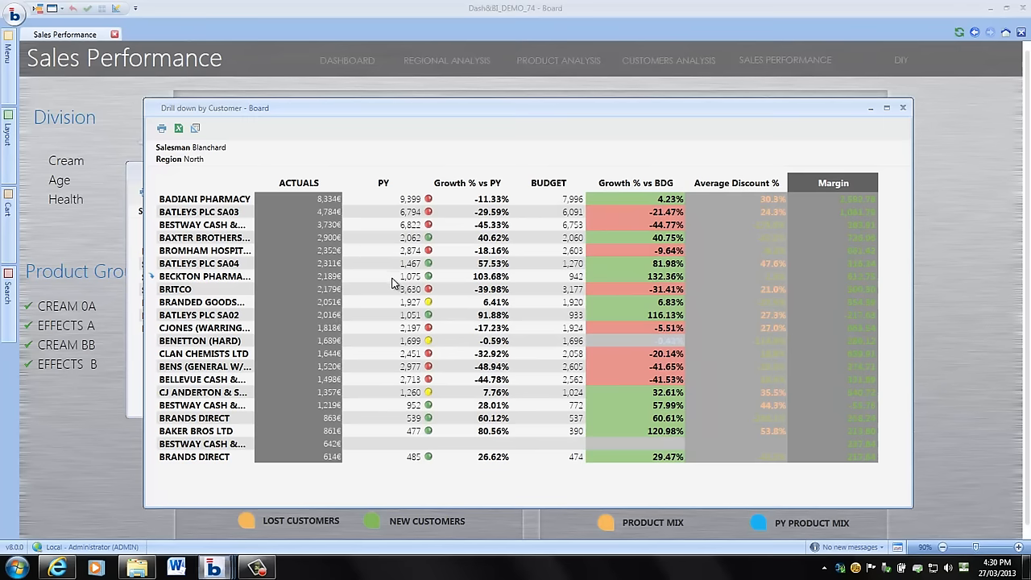
click(903, 111)
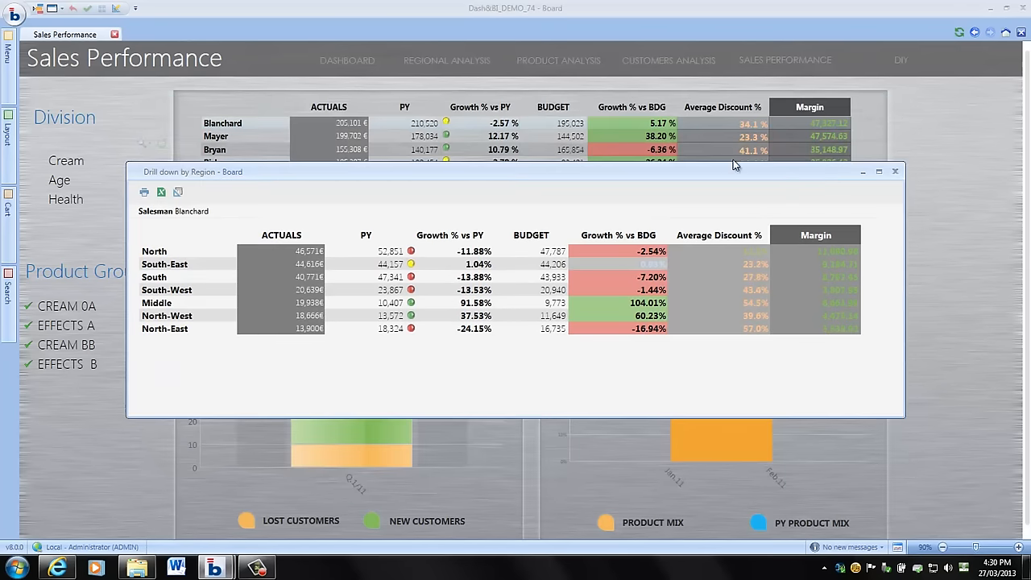
click(895, 169)
Step: Export the salesman performance table's data to Excel and bring the exported workbook to the front
right_click(306, 141)
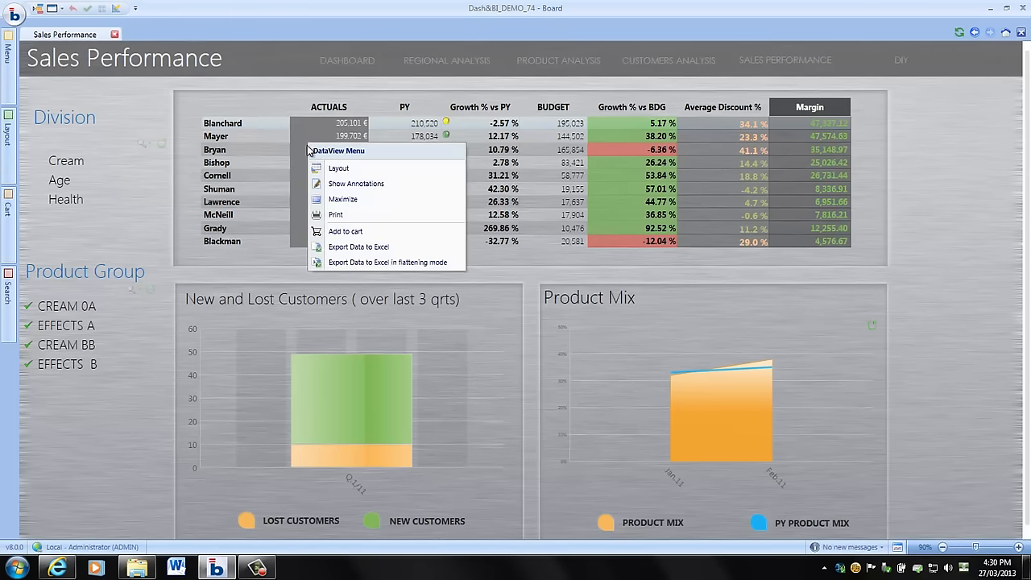
click(319, 248)
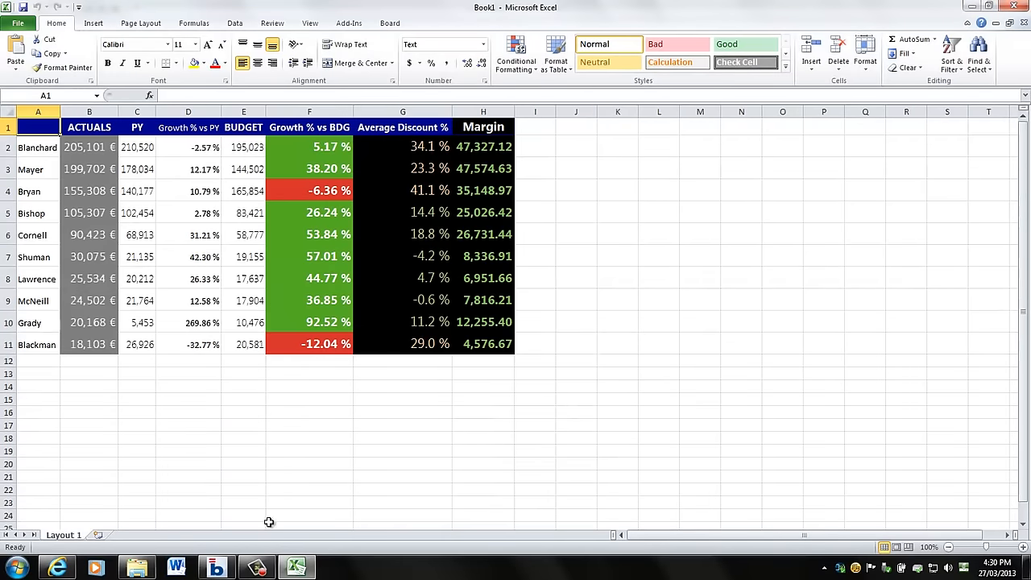
click(216, 568)
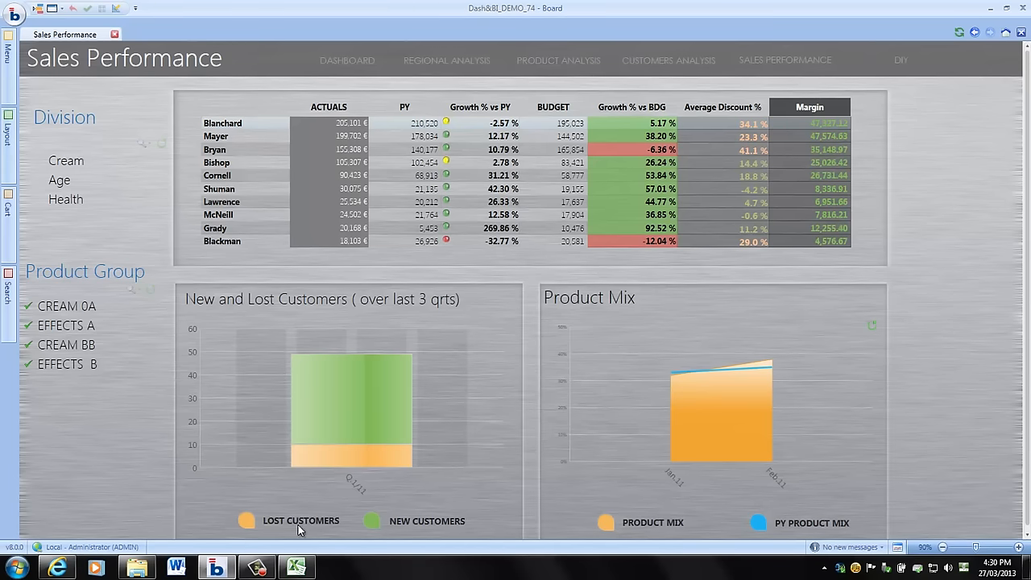
click(296, 568)
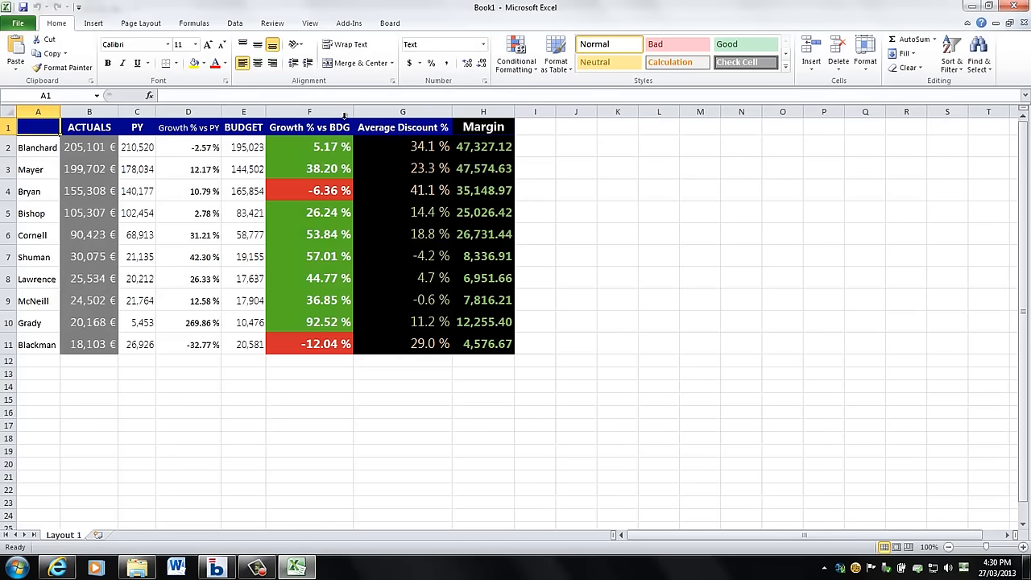
Step: Examine the Board add-in's connection commands in Excel alongside the exported table
click(388, 23)
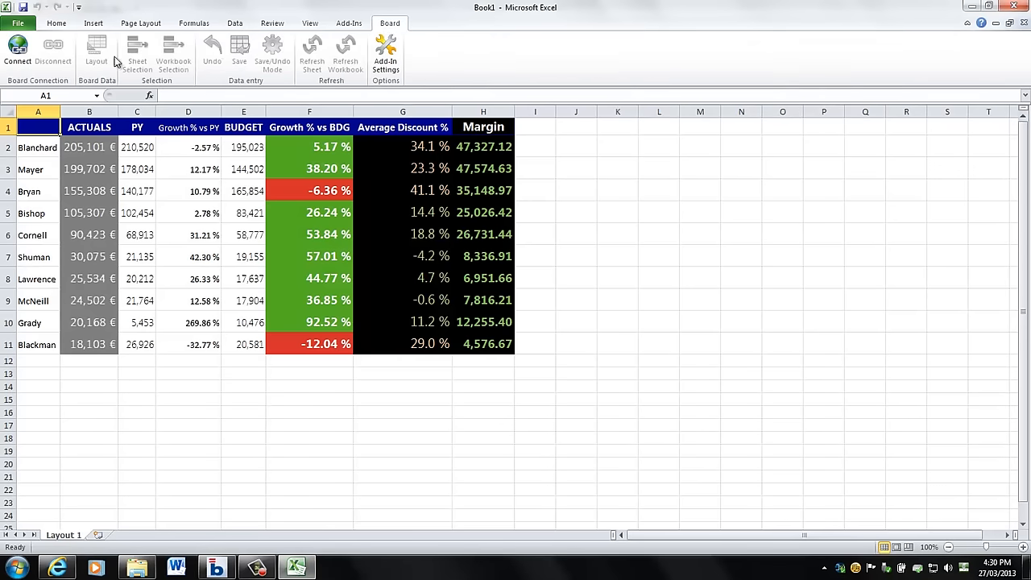
click(16, 48)
click(147, 150)
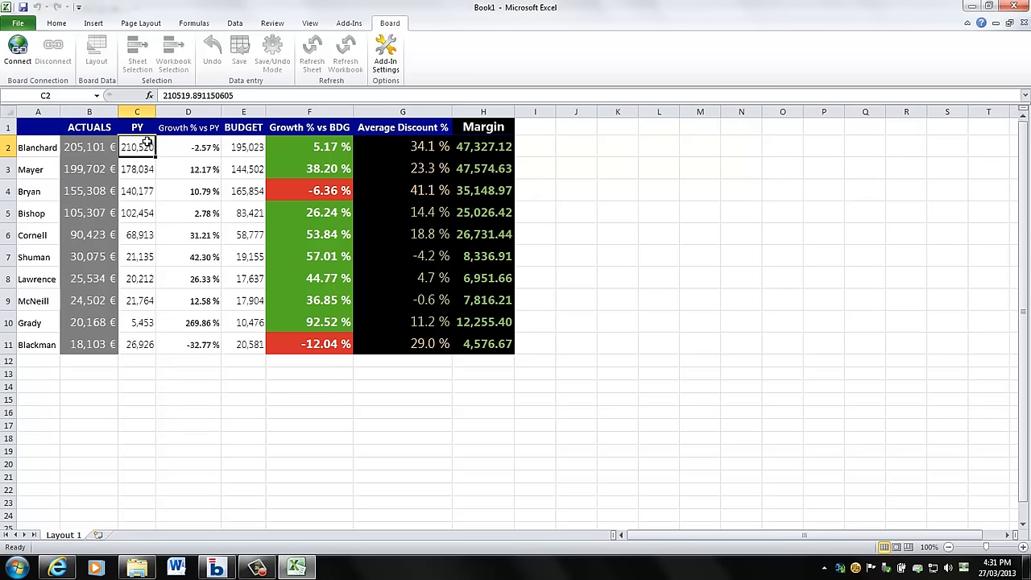
Step: Switch back to Board, open the DIY screen and place the Sales cube in the empty table's data area
click(216, 567)
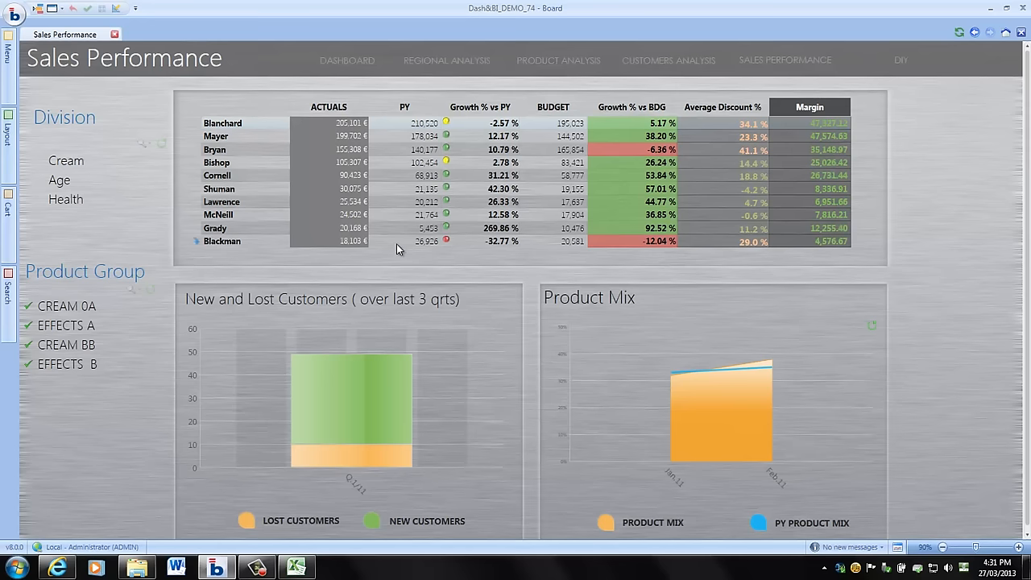
click(903, 61)
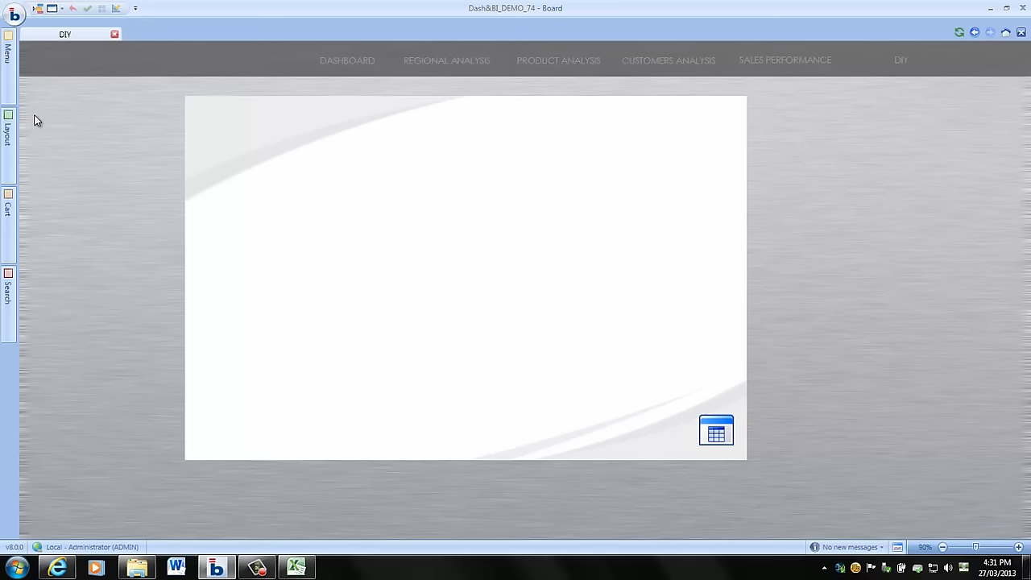
click(9, 129)
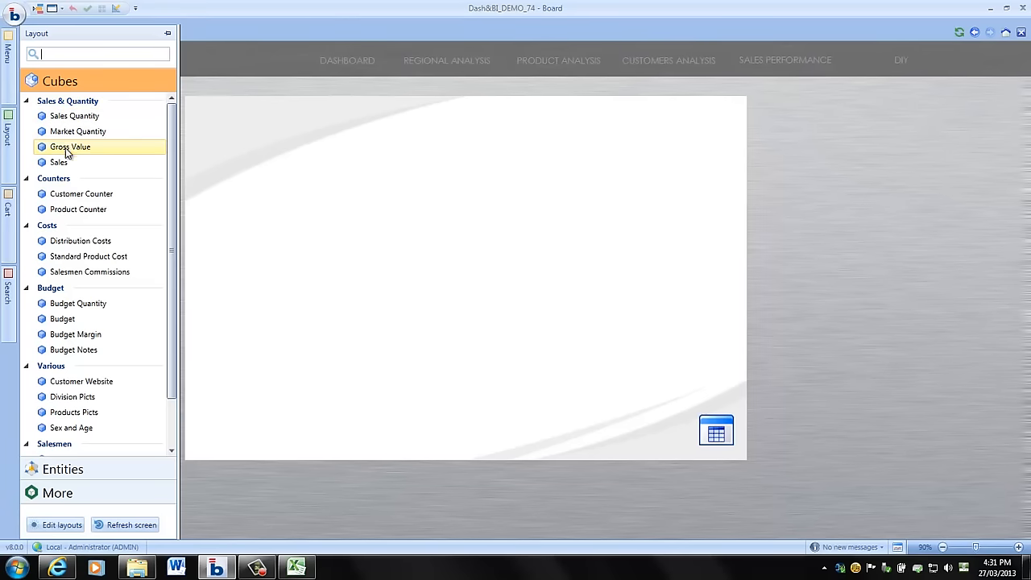
drag(64, 163, 464, 313)
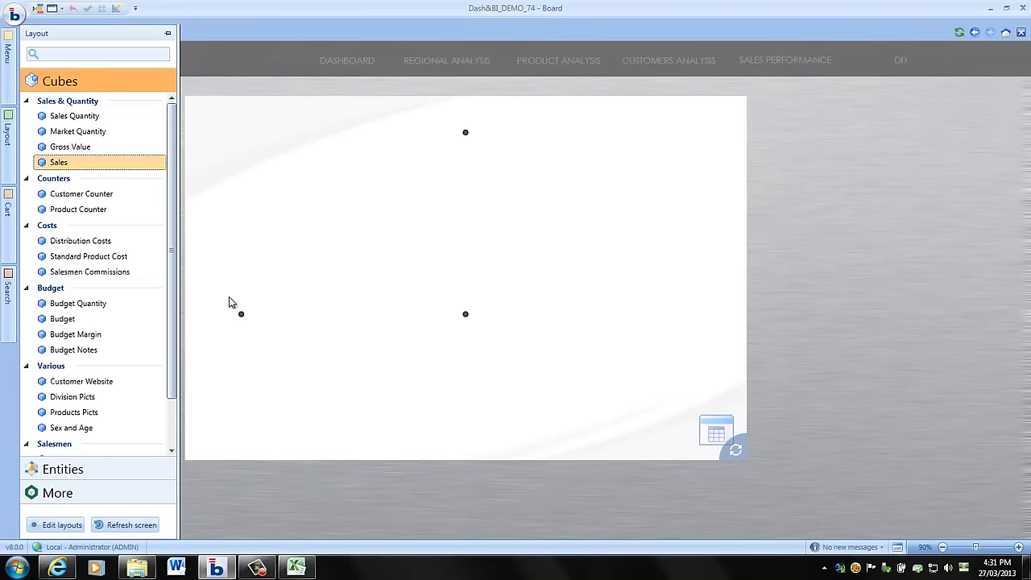
Step: Lay the Sales table out with Quarter as columns and Product Group as rows, and generate it
click(60, 80)
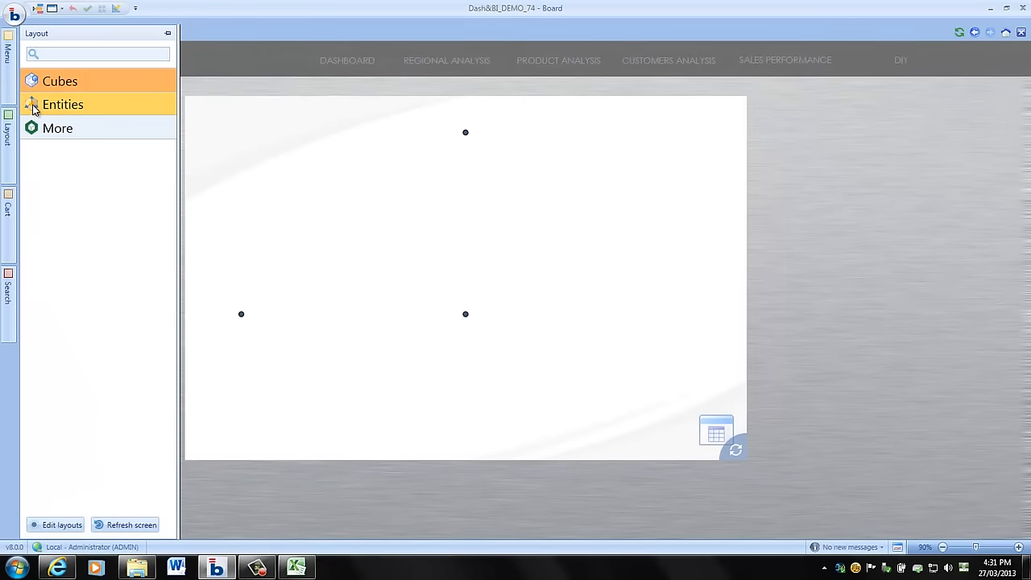
click(34, 104)
drag(69, 155, 462, 133)
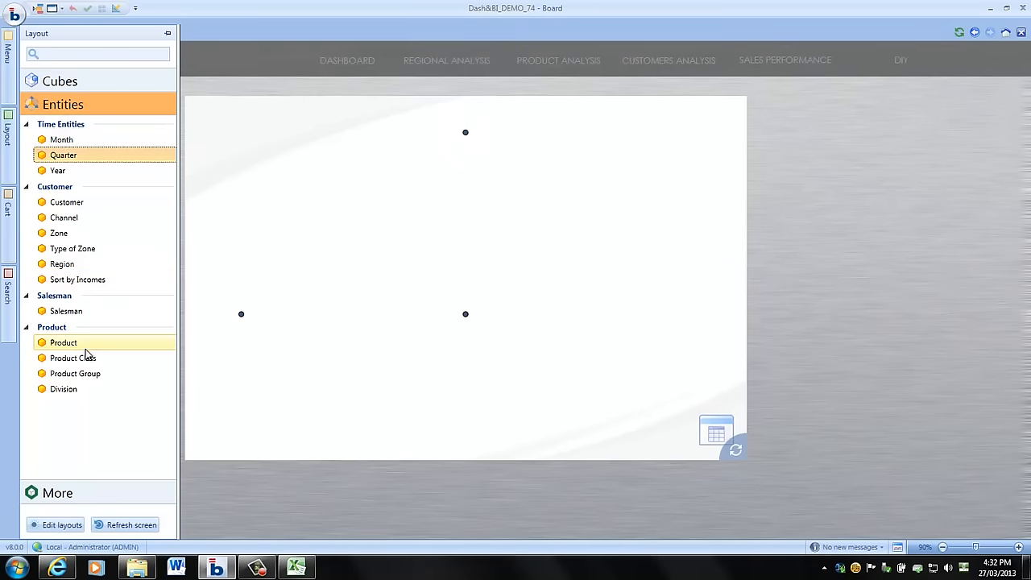
drag(80, 373, 248, 316)
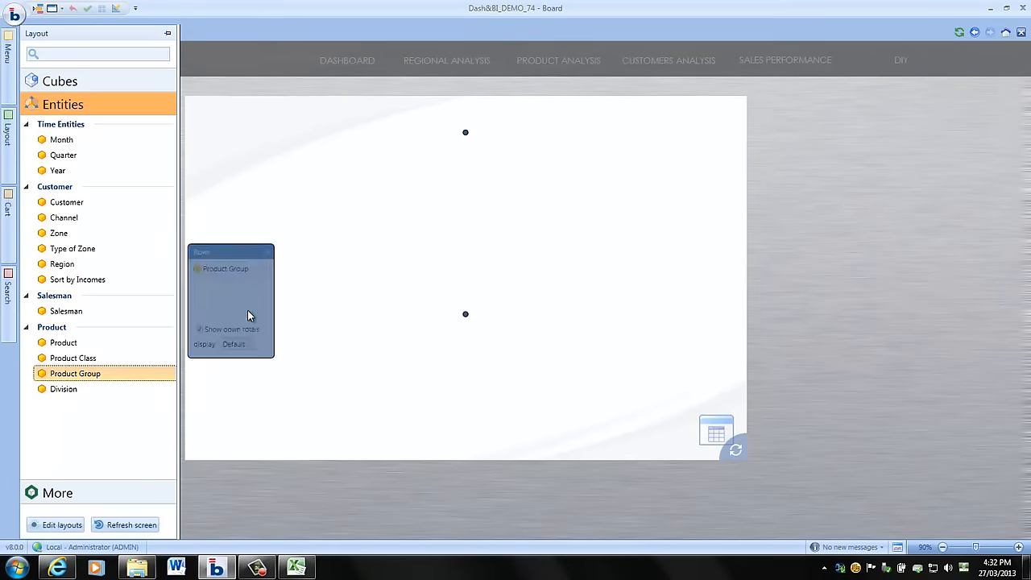
click(736, 449)
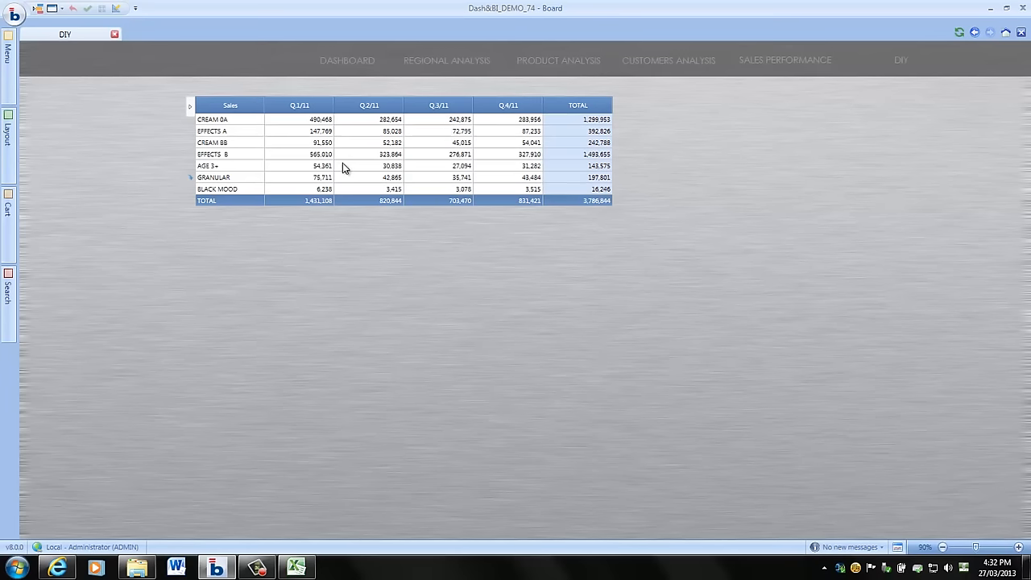
Step: Drill the CREAM 0A product group down by Product and one of its products by Customer, and close the drill-downs
click(190, 123)
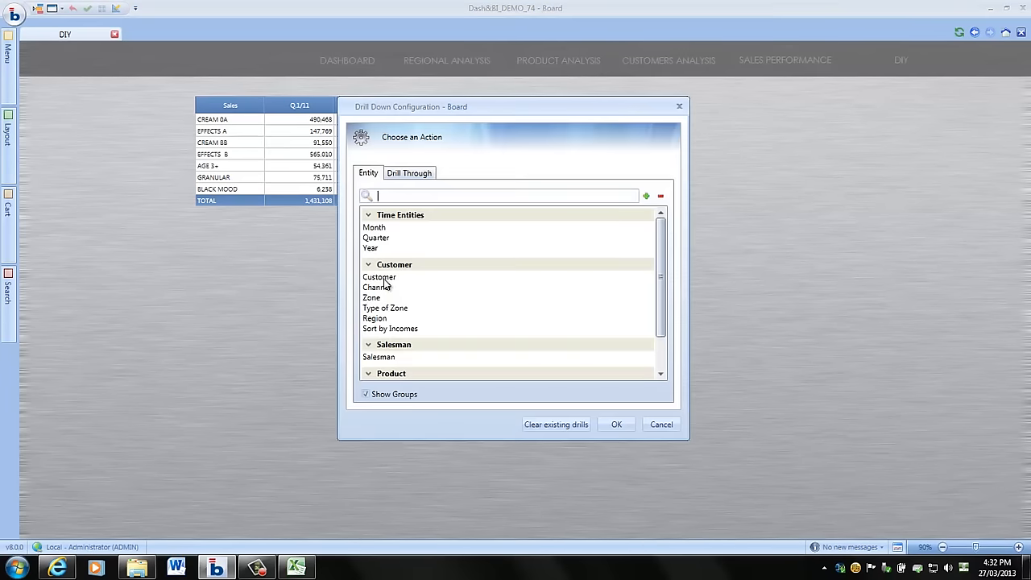
click(659, 361)
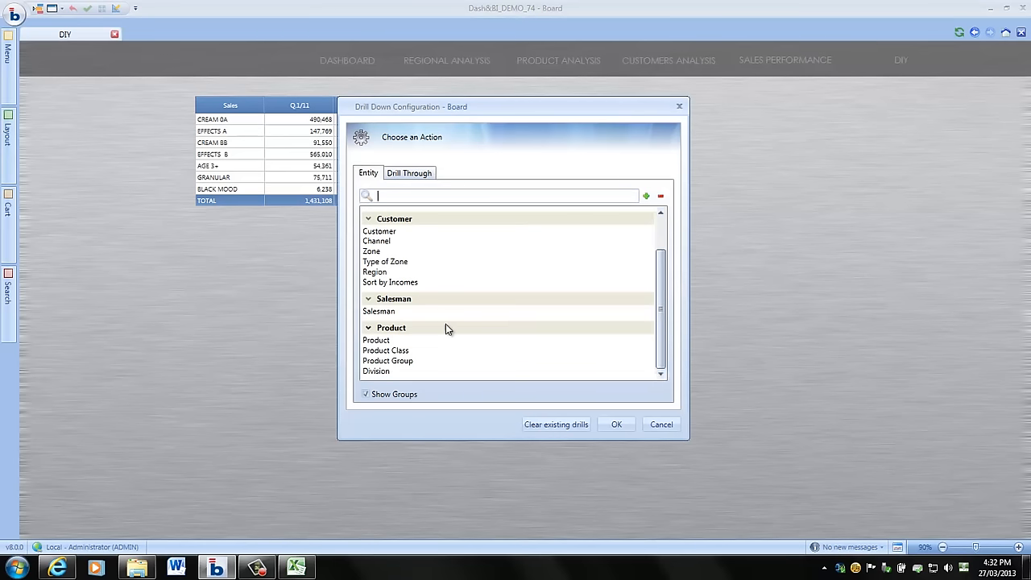
double_click(396, 340)
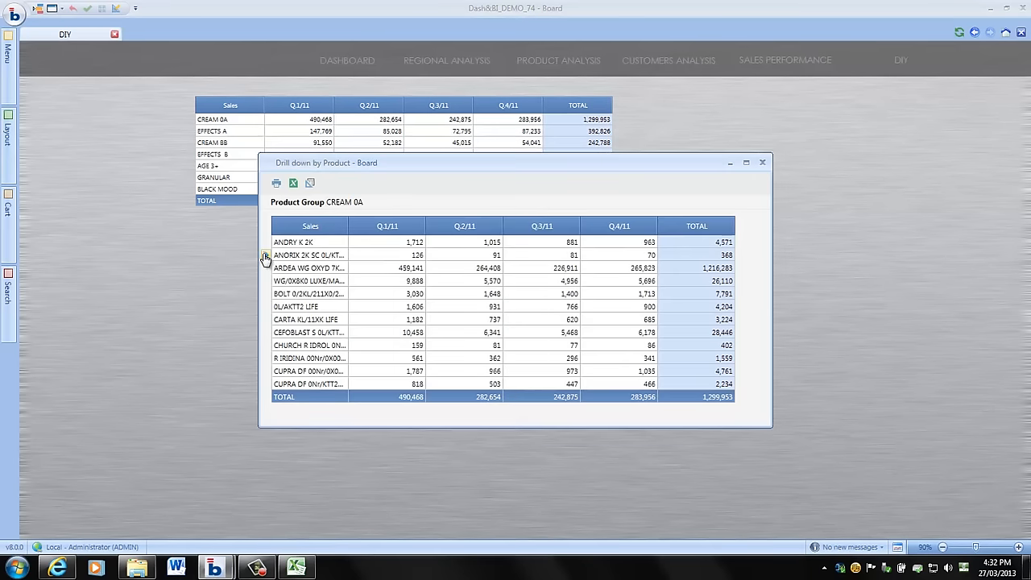
click(266, 258)
double_click(378, 278)
click(775, 184)
click(762, 162)
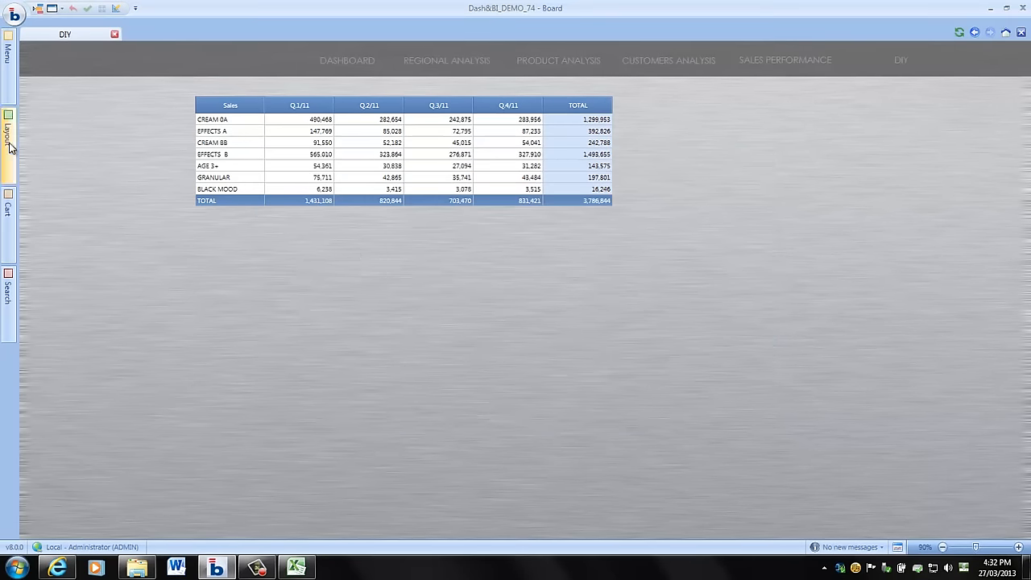
Step: Add the Budget cube to the data area of the DIY table's layout
mouse_move(9, 133)
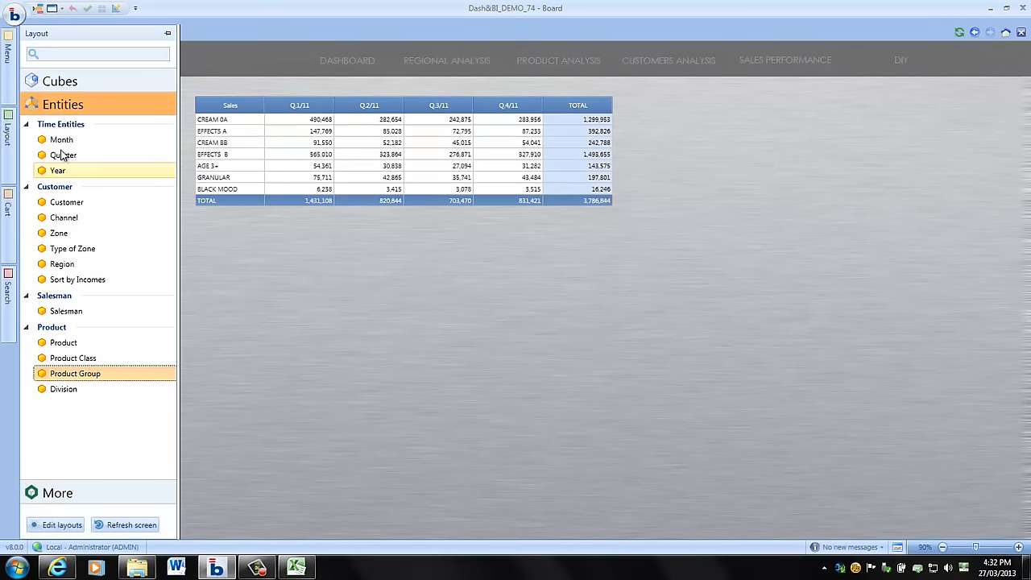
click(58, 80)
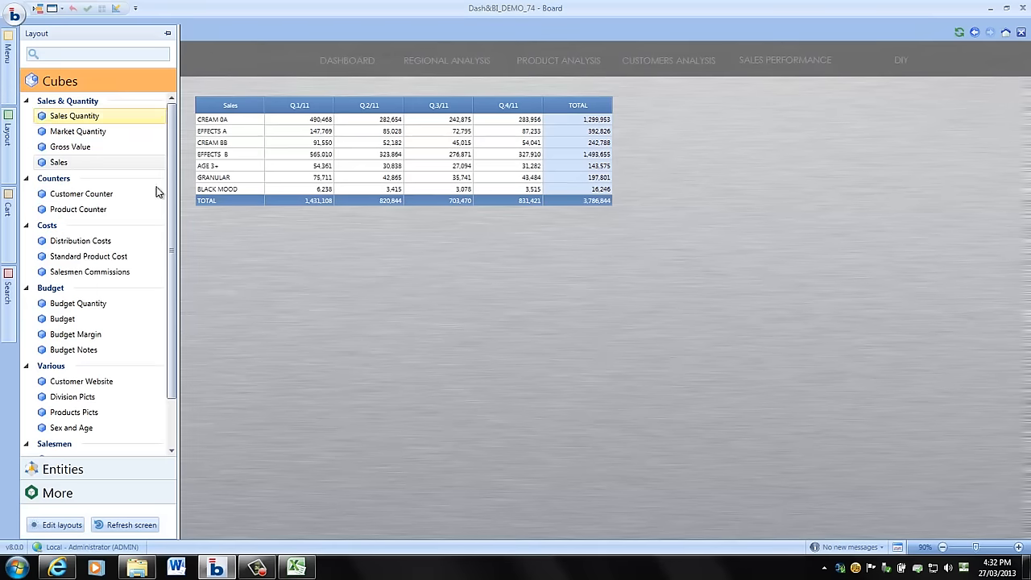
click(57, 319)
drag(57, 322, 467, 317)
Step: Replace Quarter with Month as the column entity in the DIY table's layout
click(74, 83)
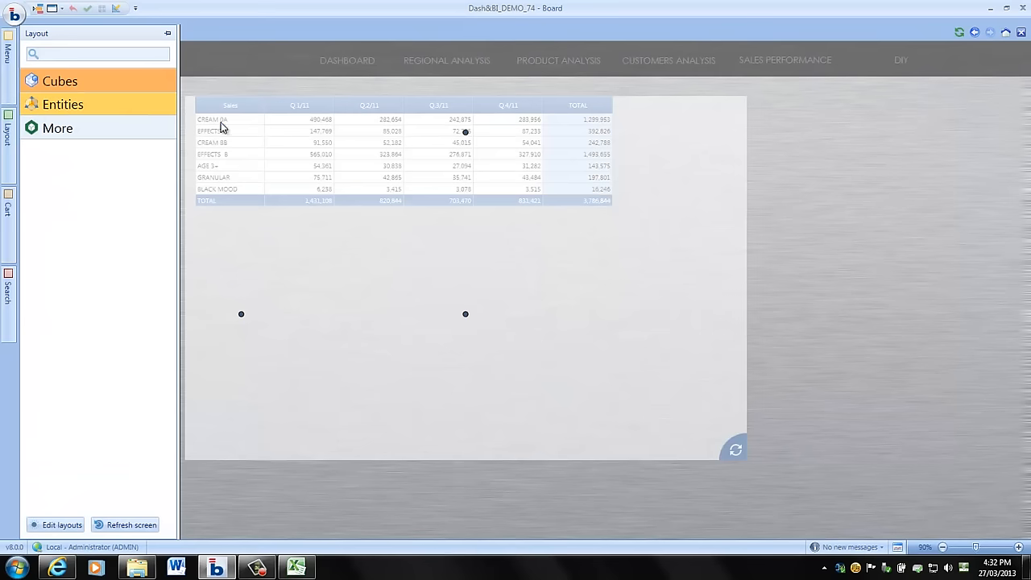
click(58, 104)
drag(118, 137, 471, 134)
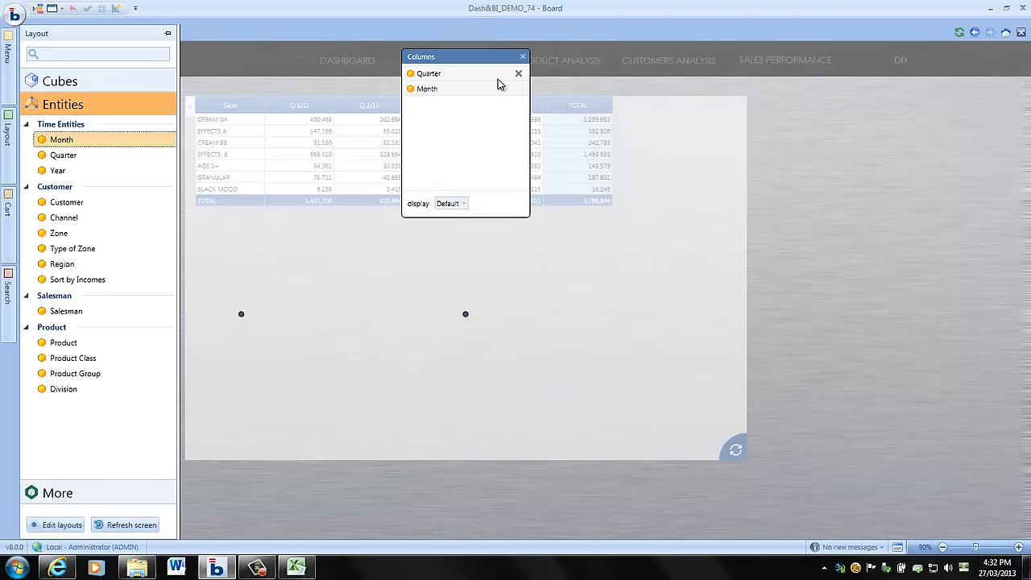
click(518, 73)
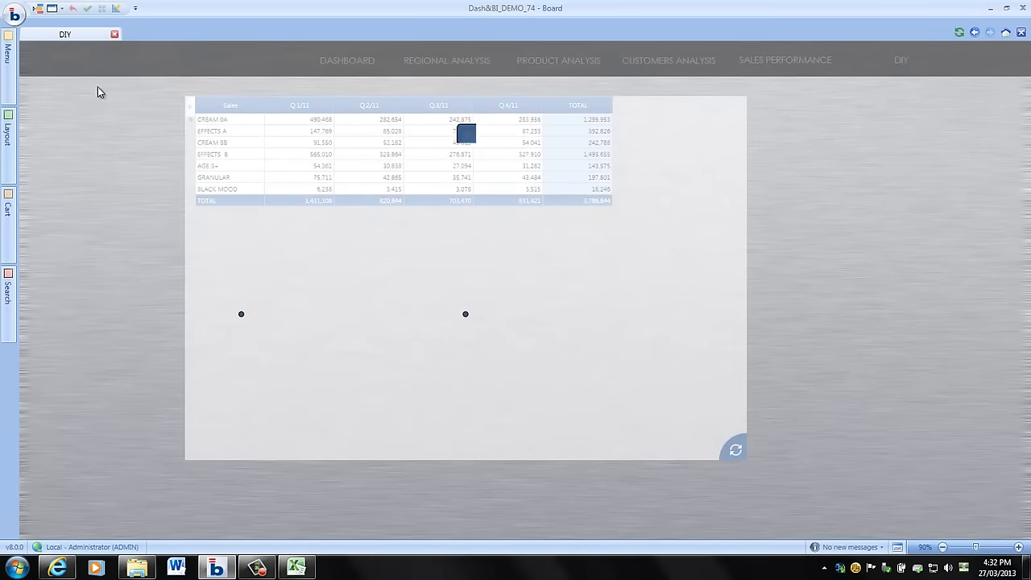
Step: Set Product and Customer as the row entities in the DIY table's layout
mouse_move(10, 153)
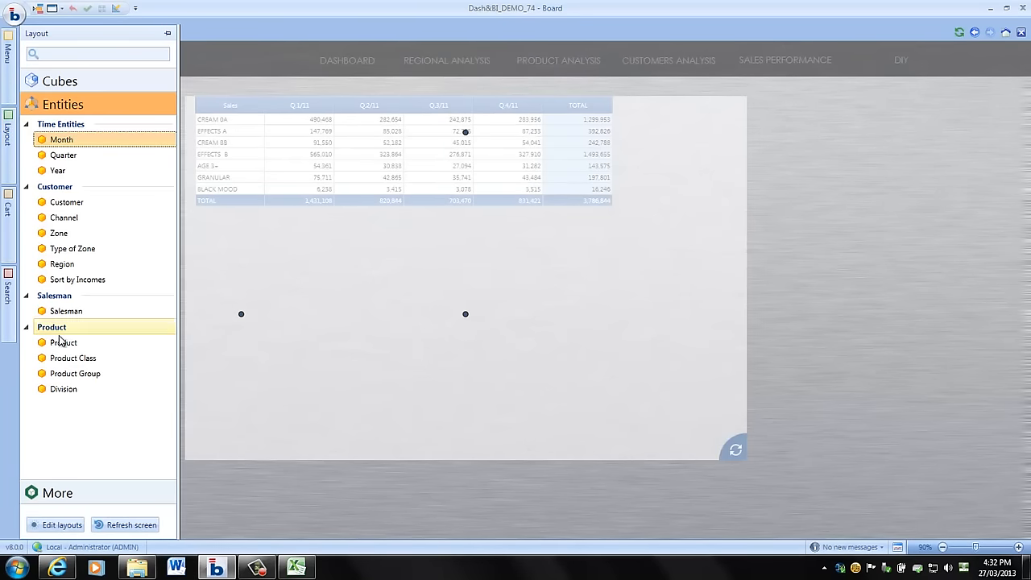
drag(60, 345, 58, 344)
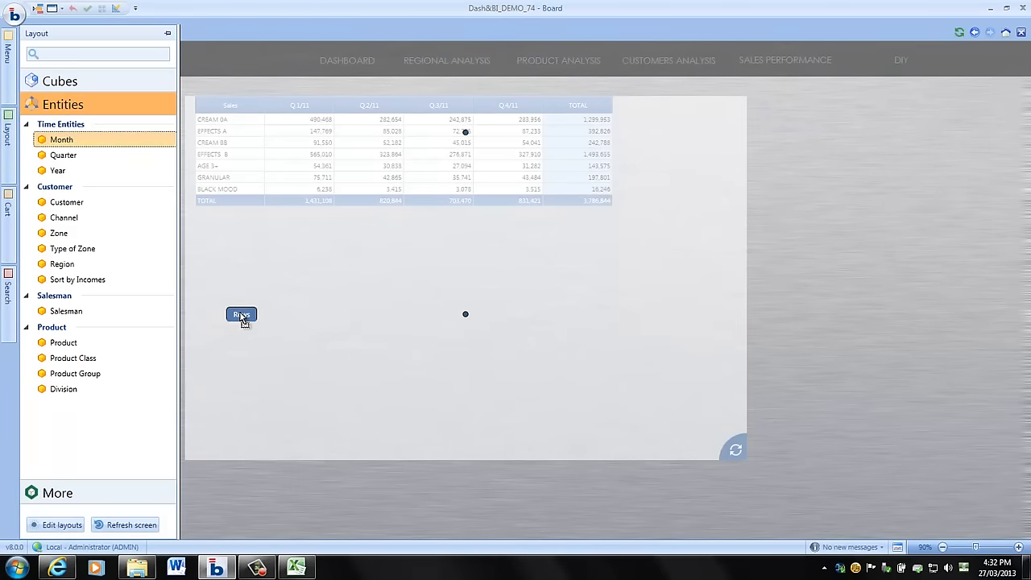
click(238, 316)
drag(79, 209, 240, 314)
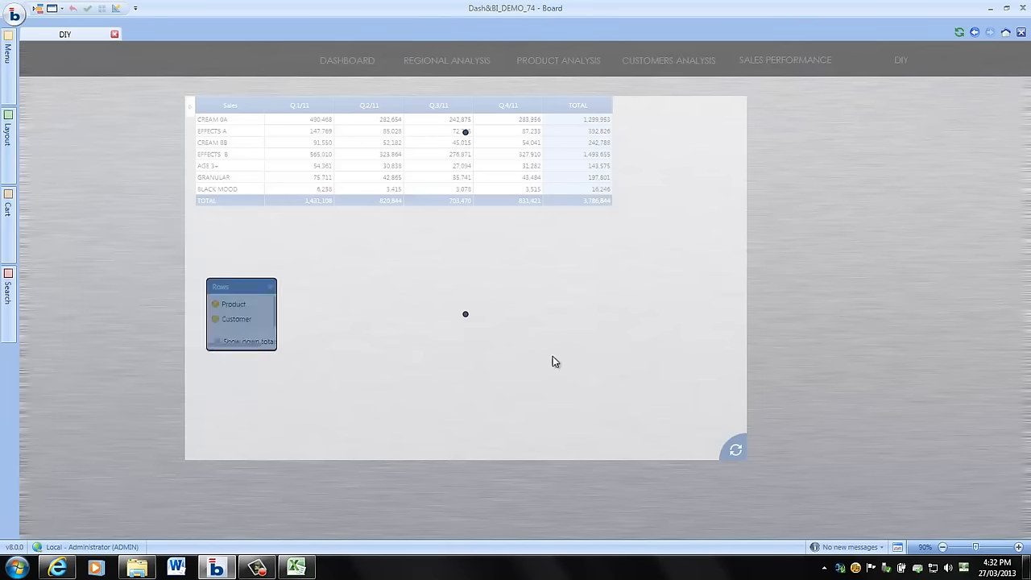
Step: Refresh the DIY table with its new layout, collapse all product groups and expand only ACCOTAB 0L/AKTT2 LIFE
click(734, 450)
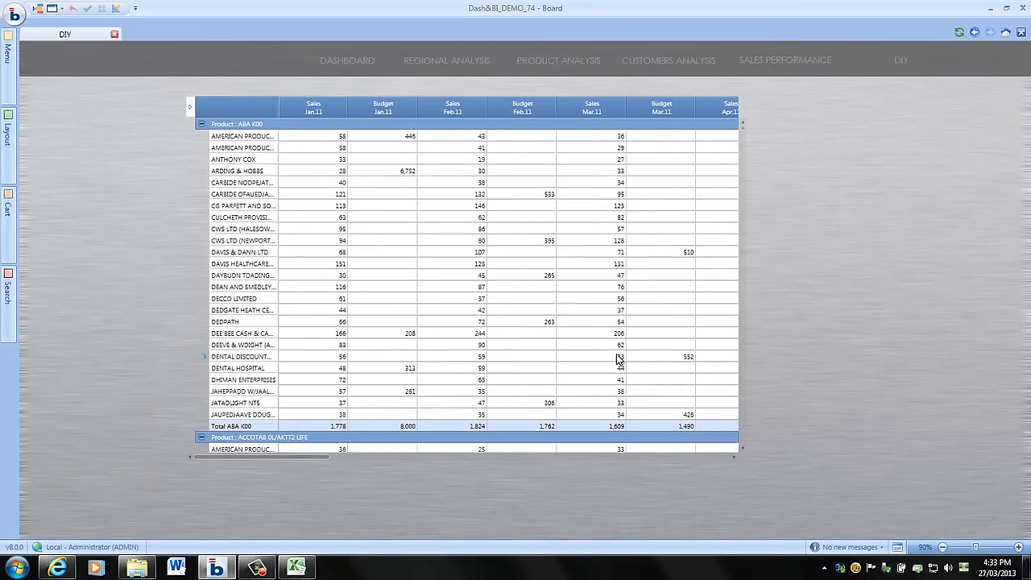
click(191, 105)
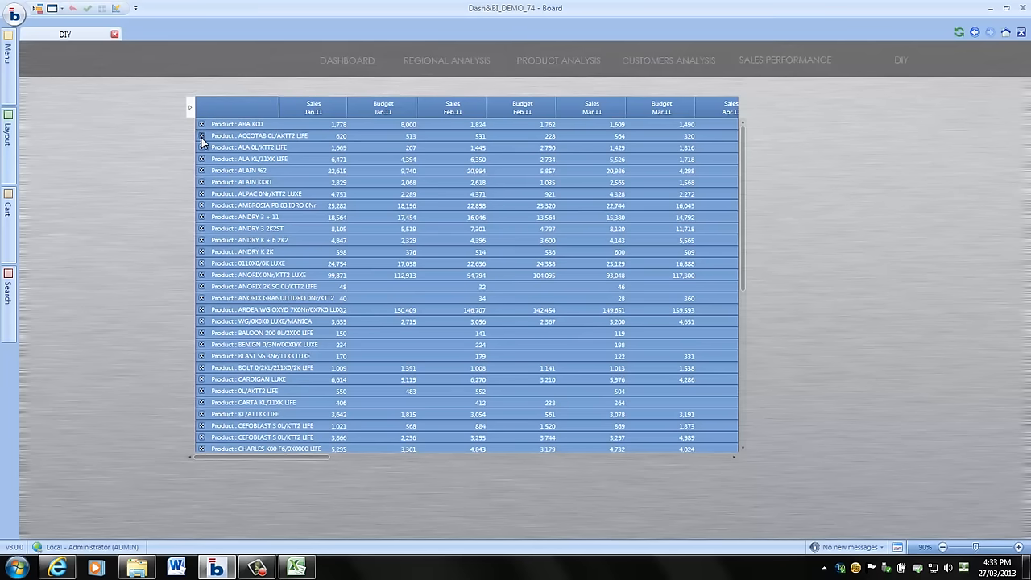
click(201, 136)
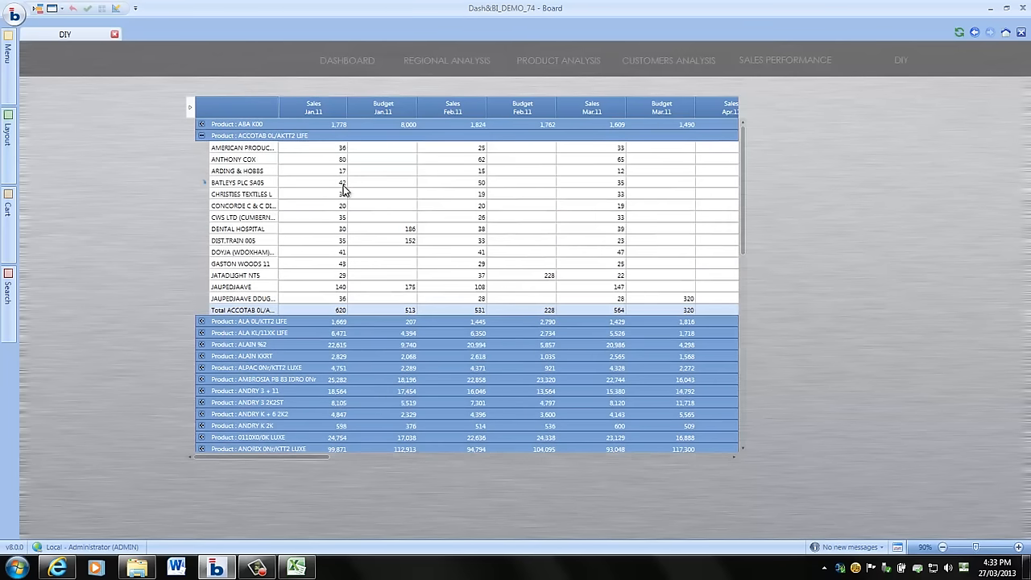
Step: Enable data entry on the Budget block and turn on Split & Splat in the DIY table's layout
click(385, 180)
right_click(393, 164)
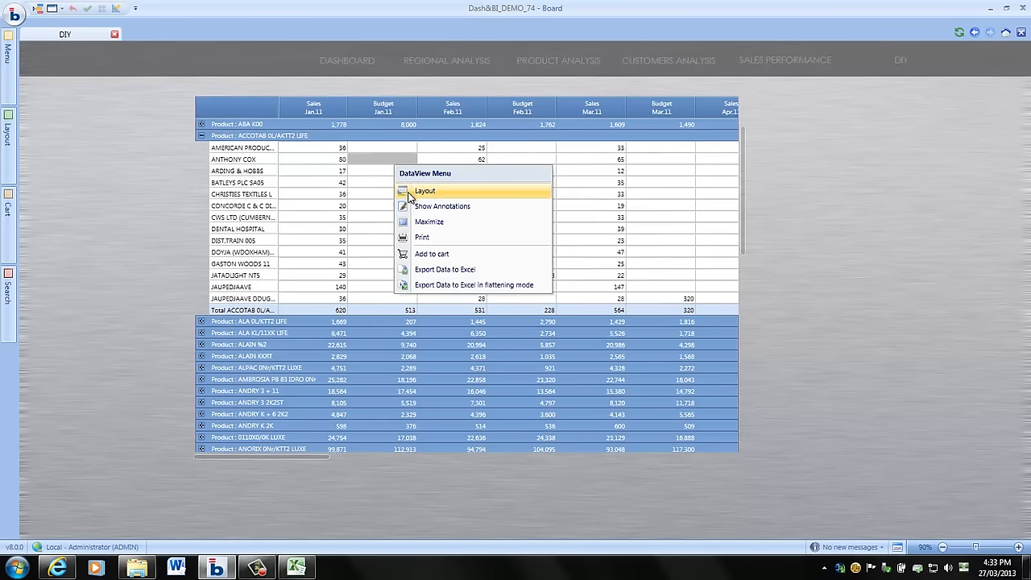
click(410, 193)
double_click(327, 208)
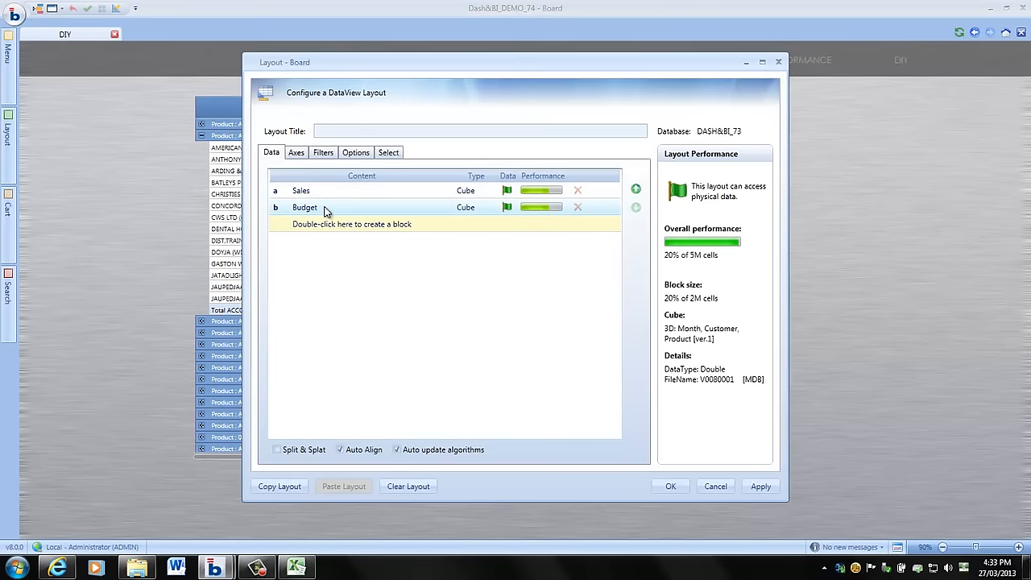
click(358, 392)
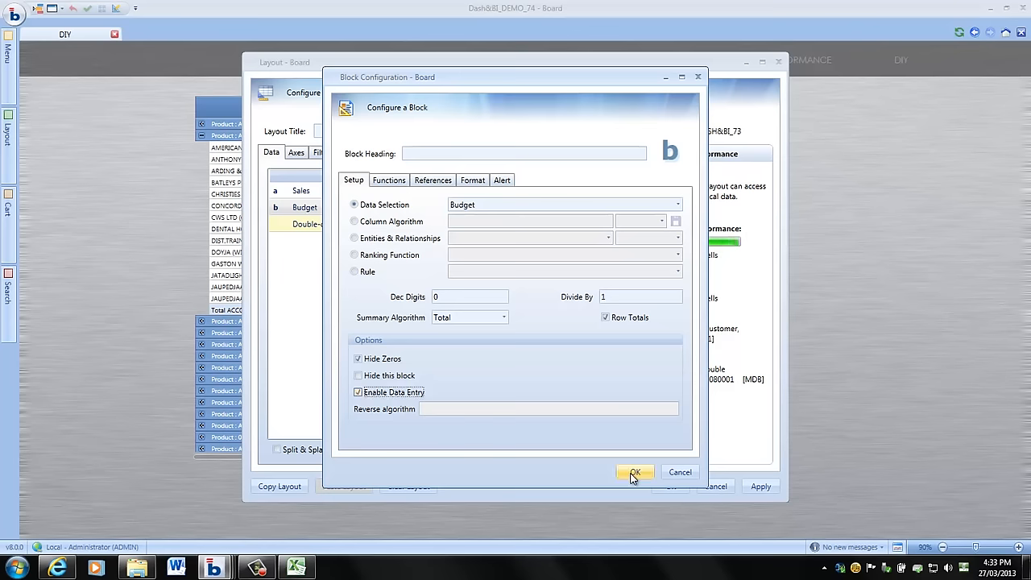
click(633, 473)
click(302, 449)
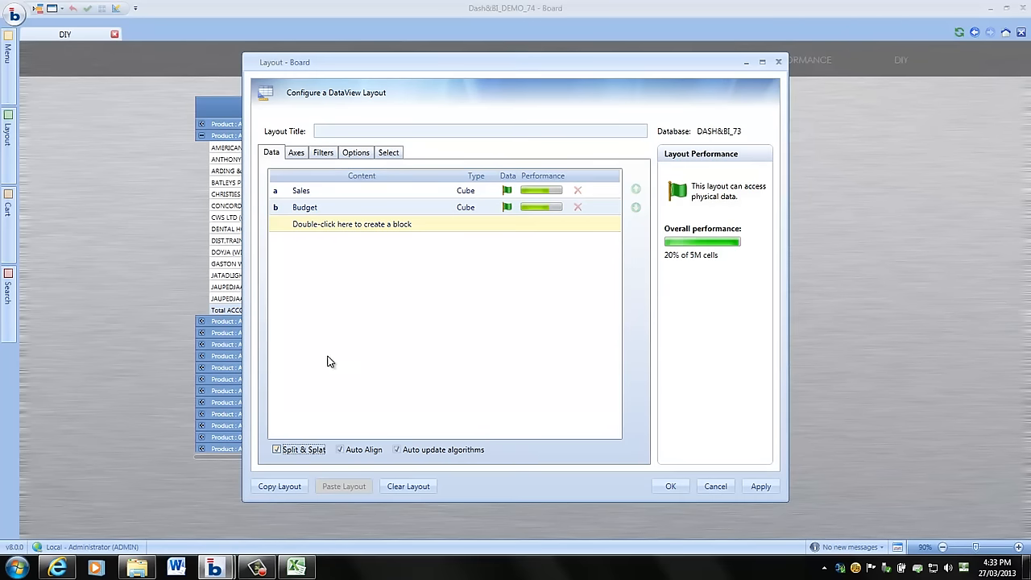
Step: Create a third block headed Variance in the layout, using the column algorithm a-b
click(339, 227)
double_click(340, 225)
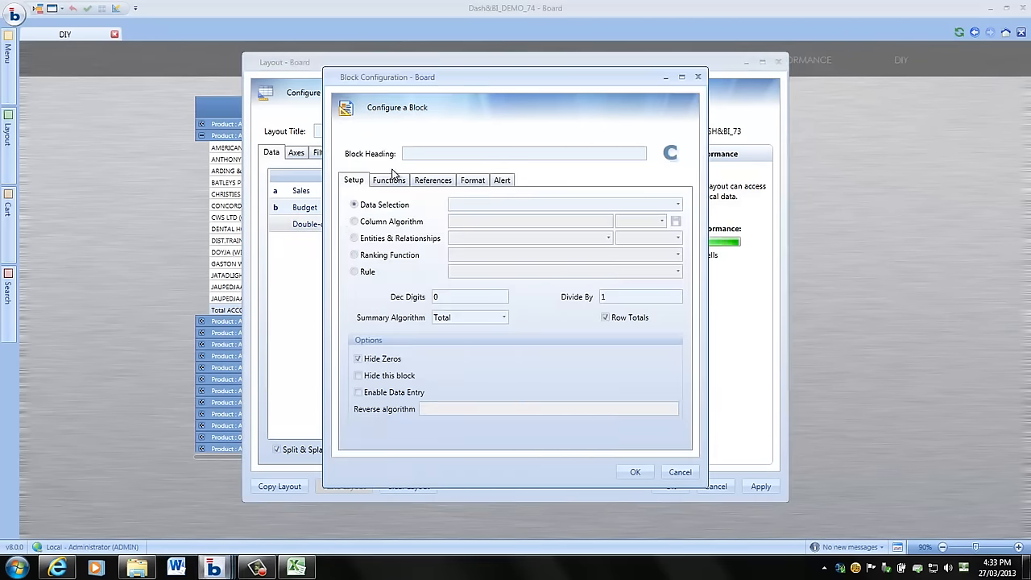
text(V)
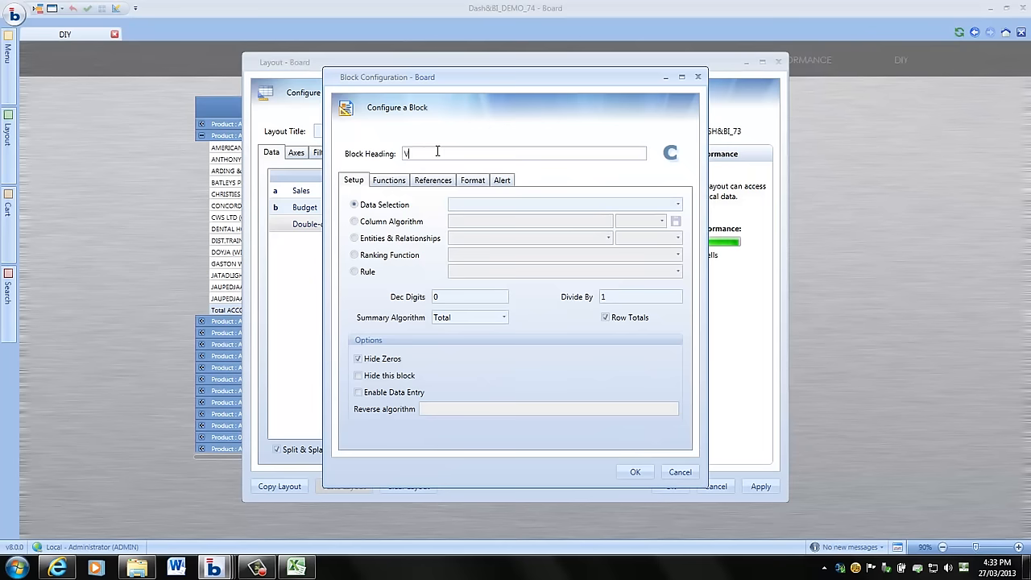
text(ariance)
click(394, 222)
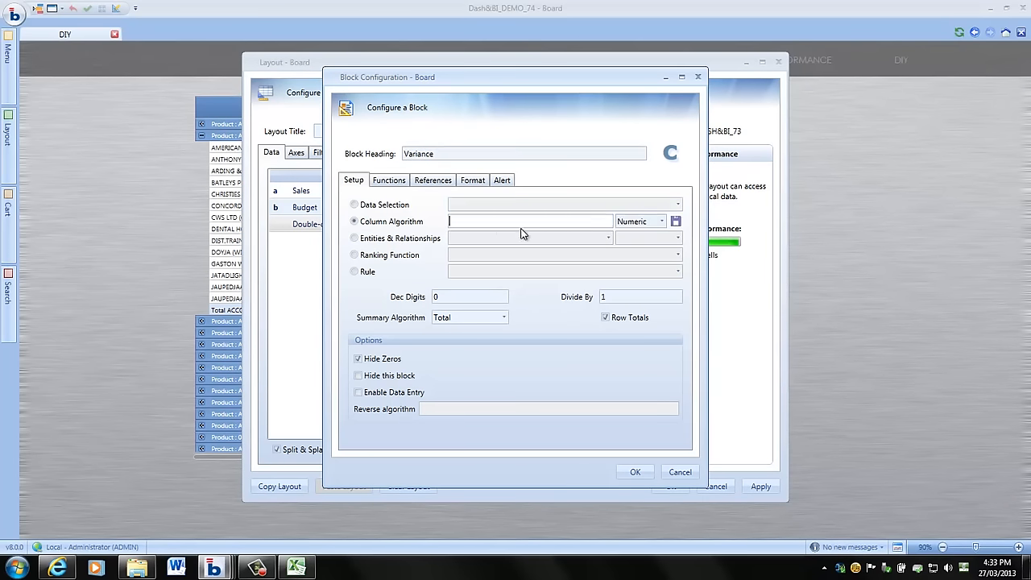
text(a-b)
Step: Set the Variance block's conditional formatting to Figures with a first threshold of 1, and apply the layout to the table
click(500, 180)
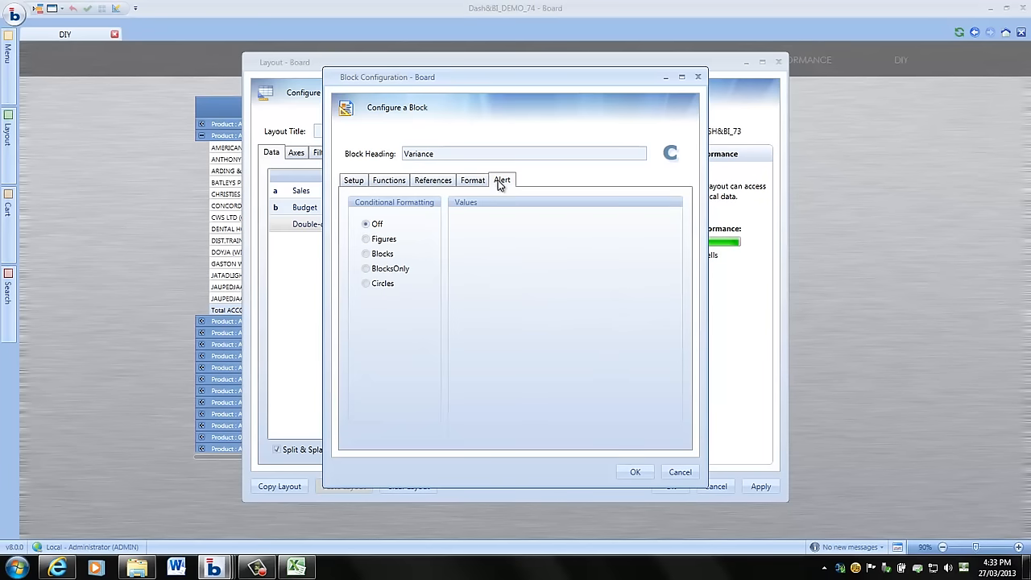
click(374, 240)
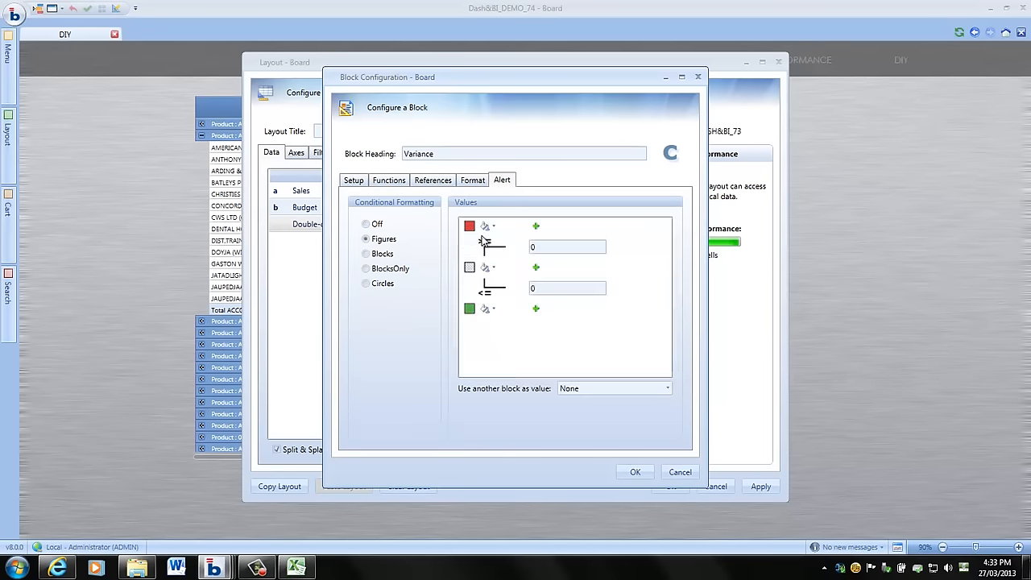
click(545, 247)
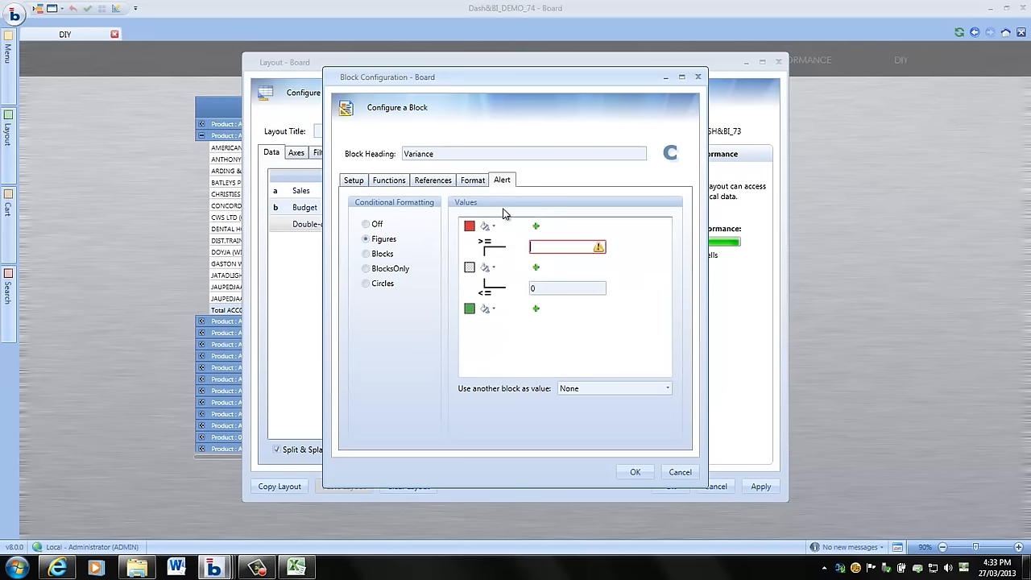
text(1)
click(631, 472)
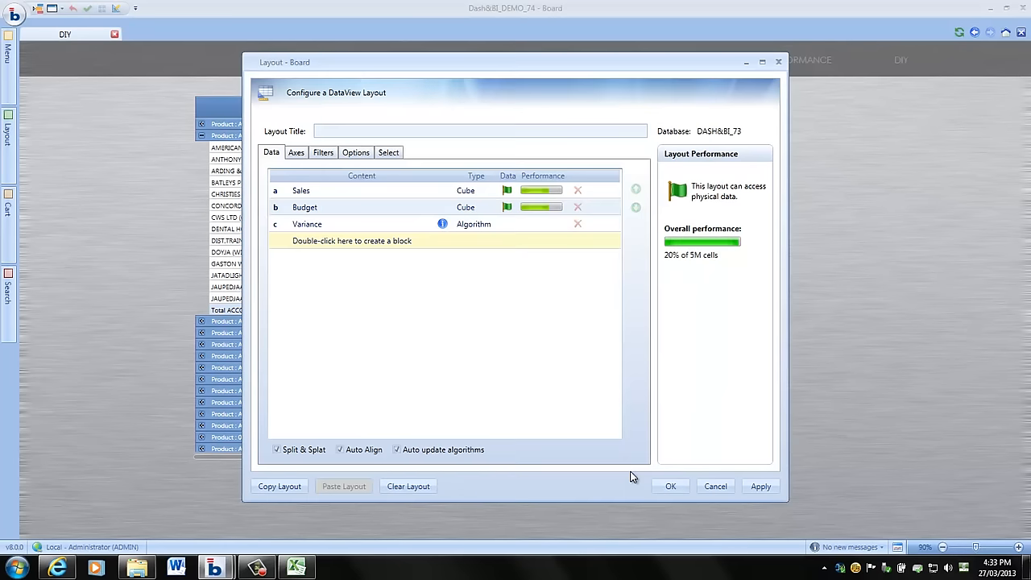
click(670, 486)
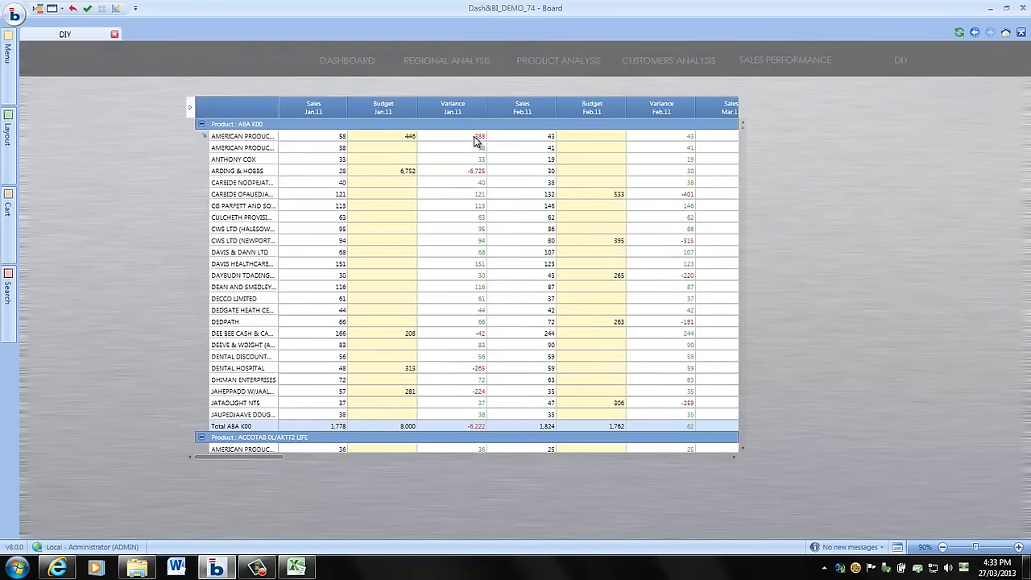
Step: Enter a Jan.11 Budget of 5,474 for the CARBIDE OFAUEDJA customer under product ABA K00 and save the data entry
click(385, 148)
click(387, 193)
key(Return)
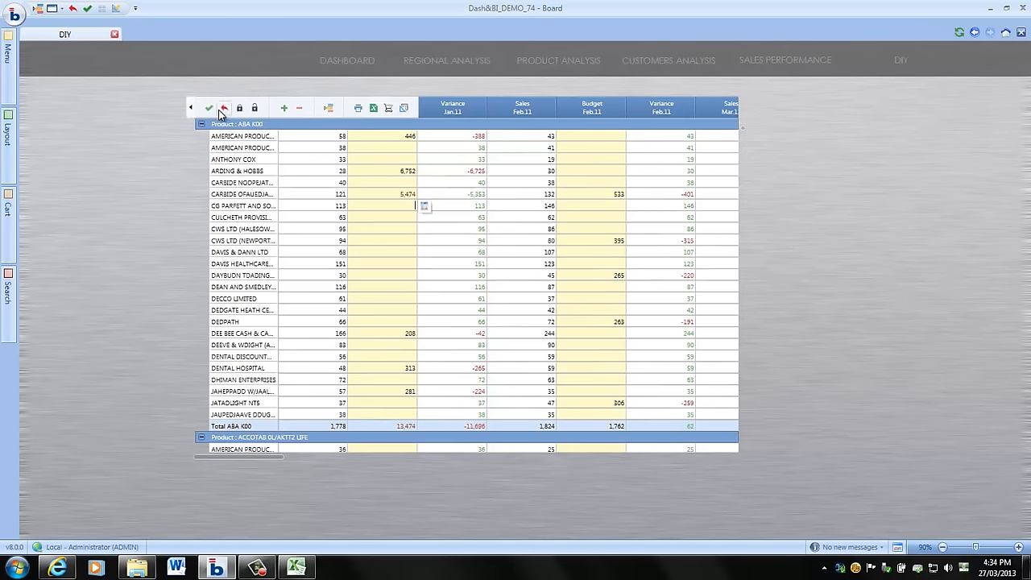
click(211, 108)
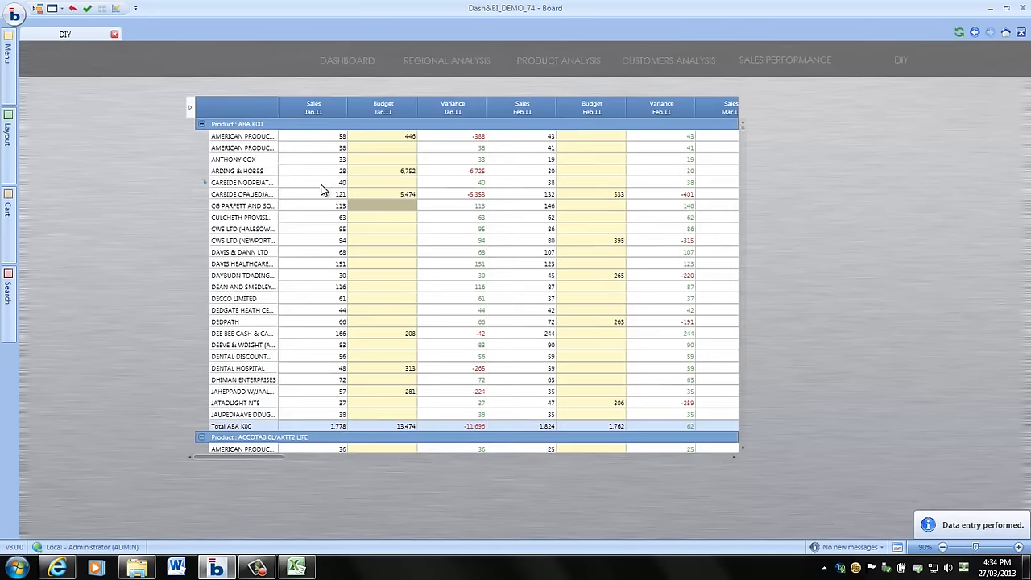
Step: Switch the DIY screen to design mode and place a Selector in the empty area beside the table
key(F9)
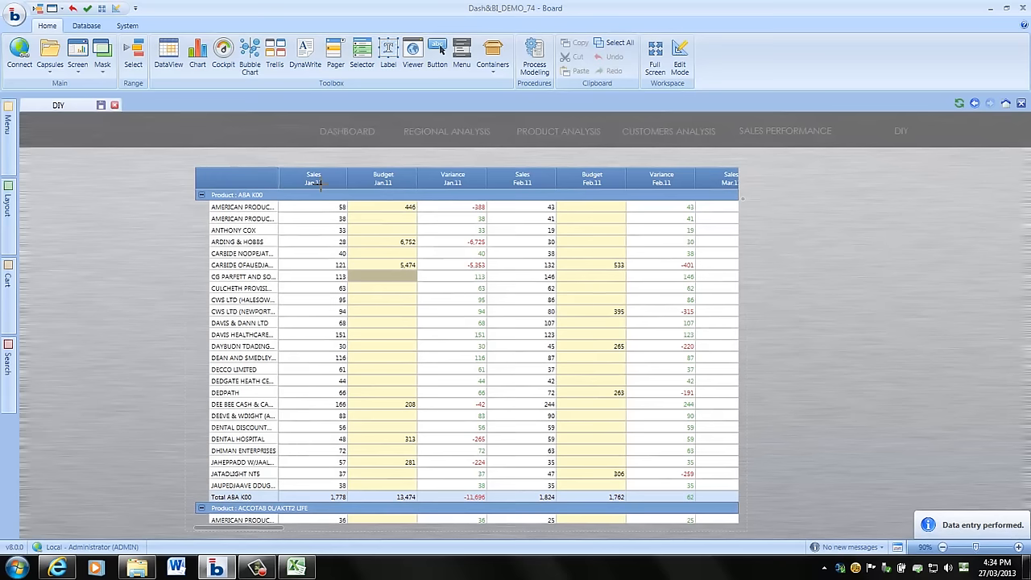
click(362, 55)
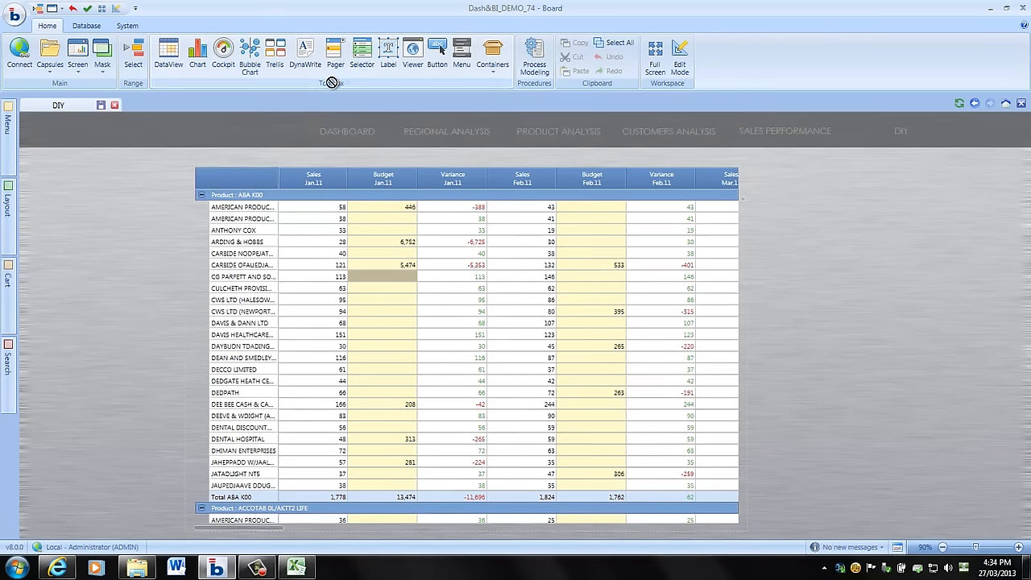
click(33, 175)
Step: Configure the selector as a vertical list of Product Group and select CREAM 0A, EFFECTS A, CREAM BB and EFFECTS B
right_click(75, 185)
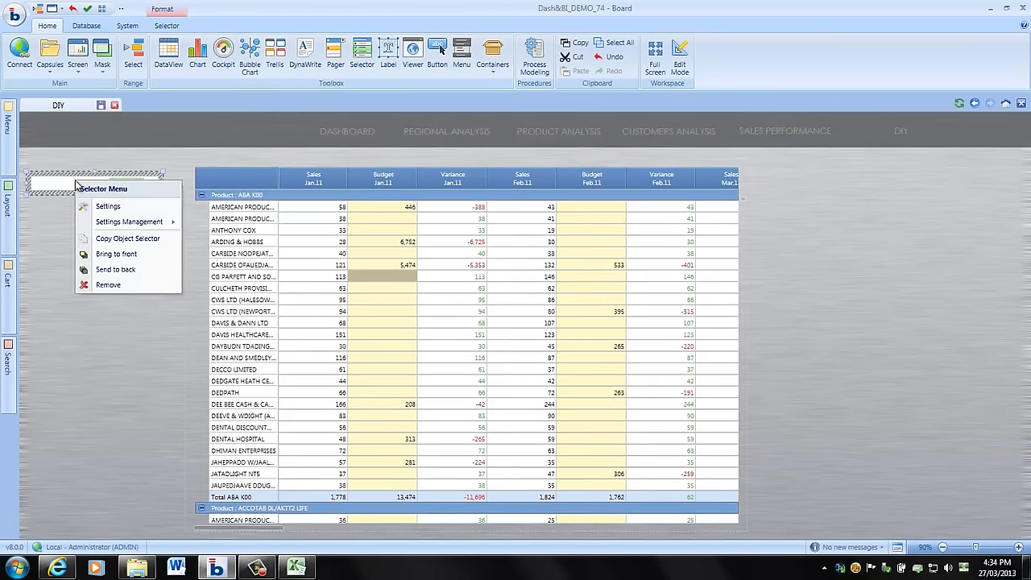
click(91, 211)
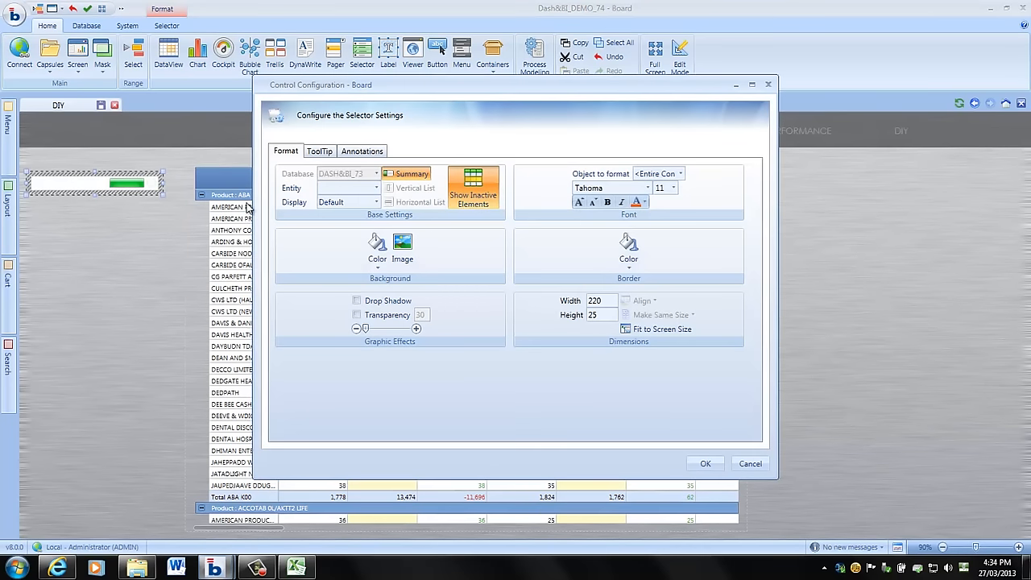
click(375, 188)
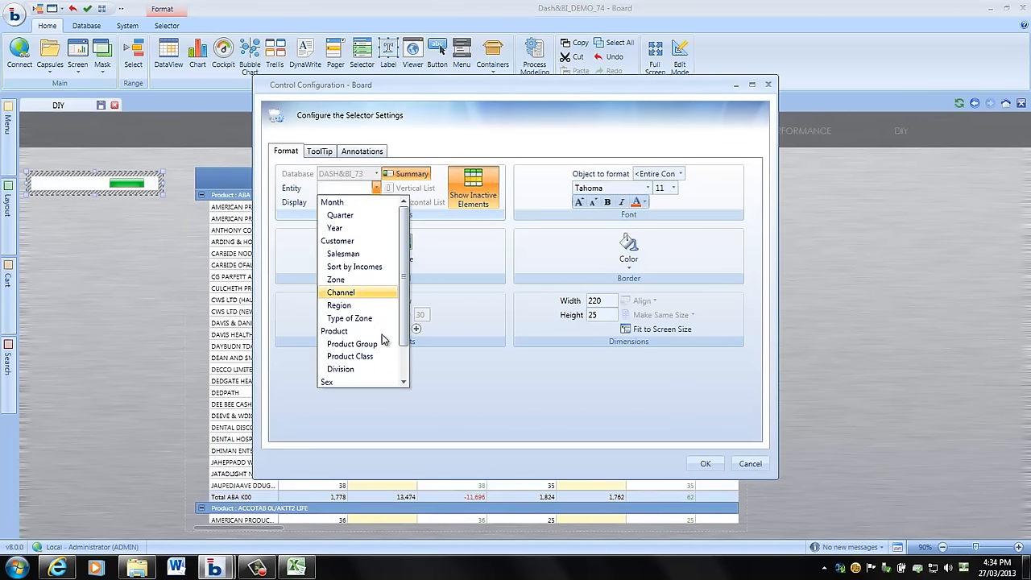
click(375, 344)
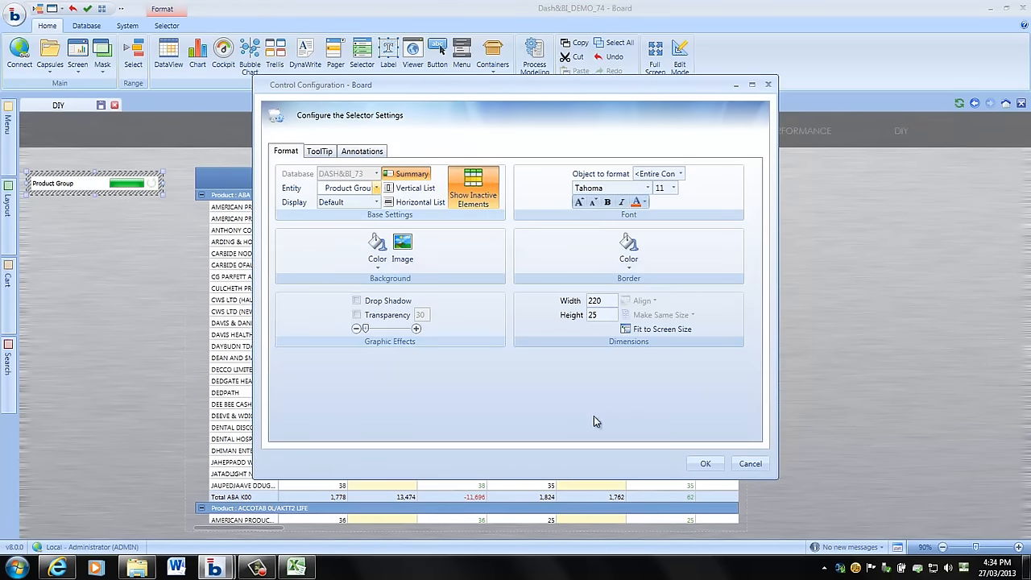
click(415, 187)
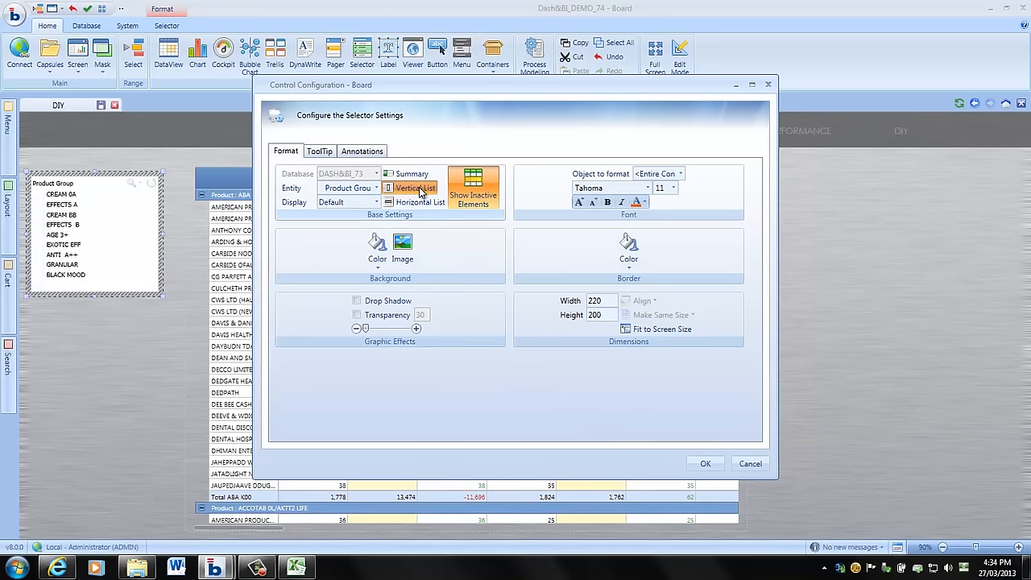
click(704, 465)
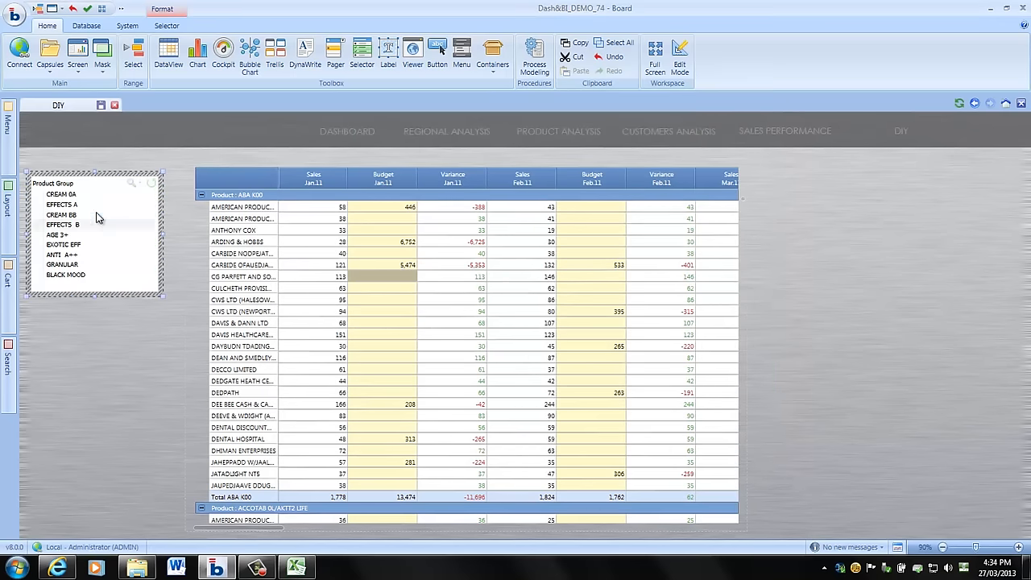
drag(88, 195, 88, 235)
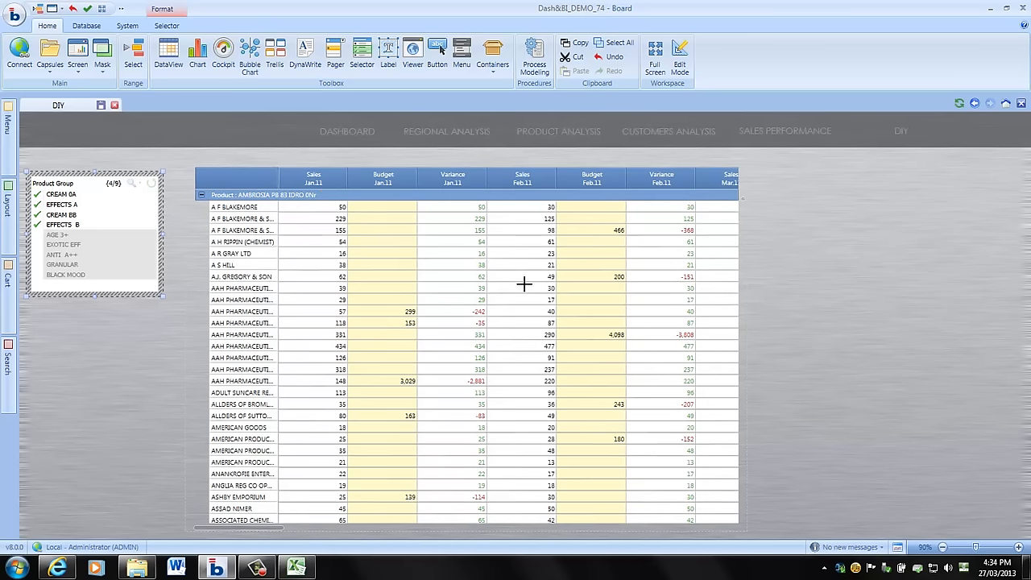
Step: Copy the DIY table's layout with its Sales, Budget and Variance blocks
right_click(369, 267)
click(354, 307)
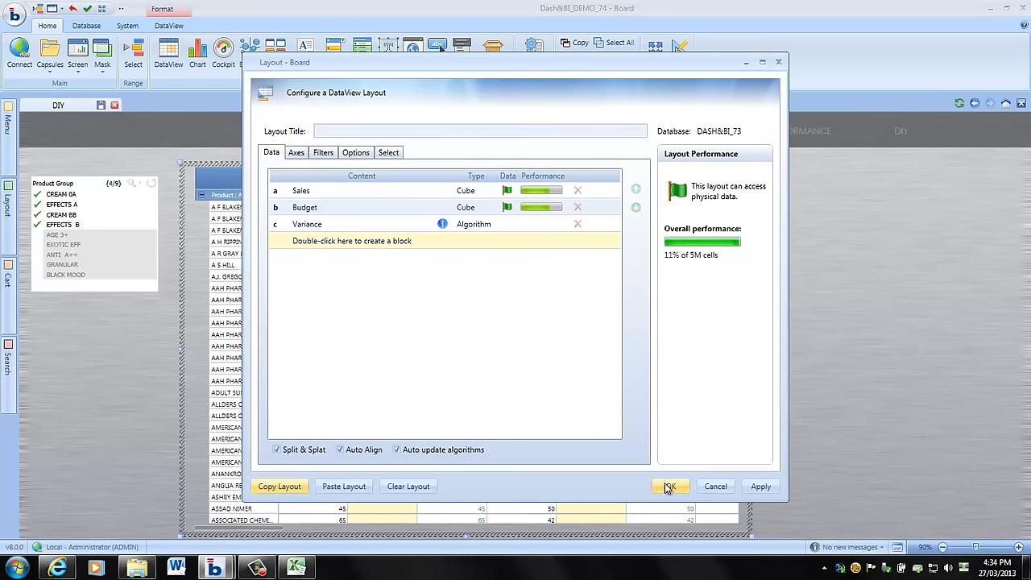
click(668, 488)
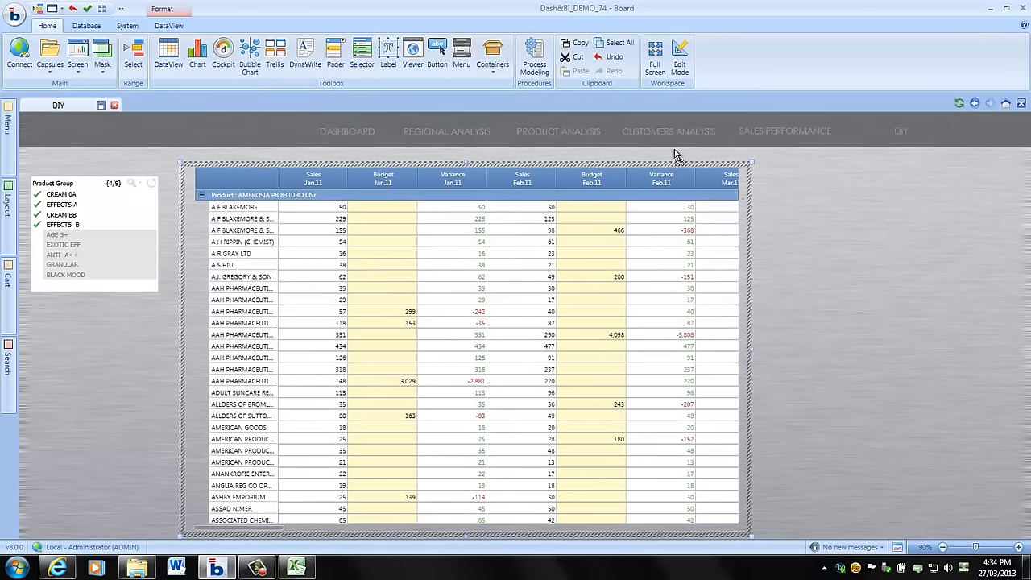
Step: Place a Chart in the empty space beside the table and enlarge it to about the table's height
click(771, 169)
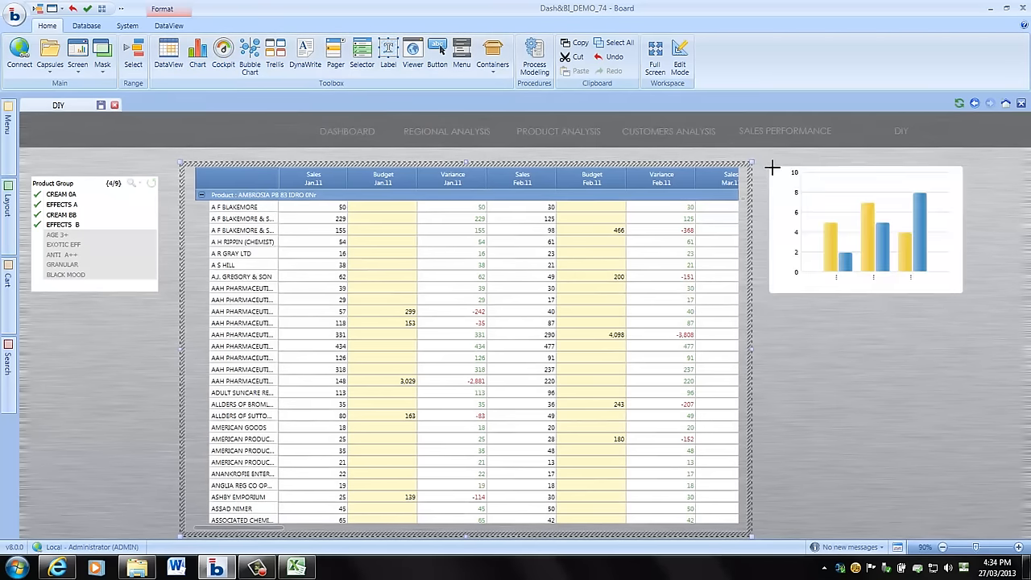
click(821, 222)
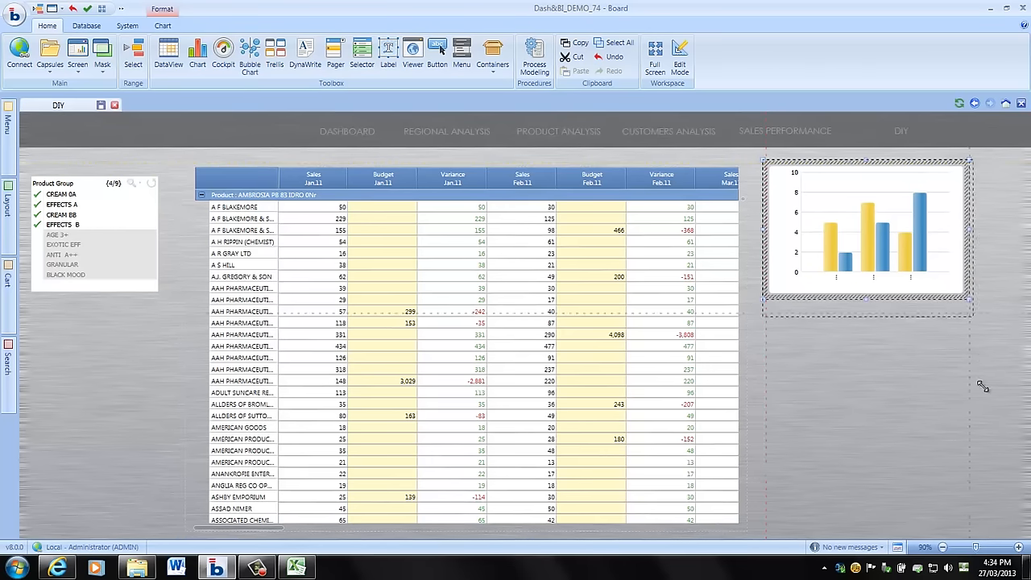
drag(969, 300, 1015, 527)
Step: Paste the copied table layout into the new chart's layout, replacing the current one
right_click(877, 231)
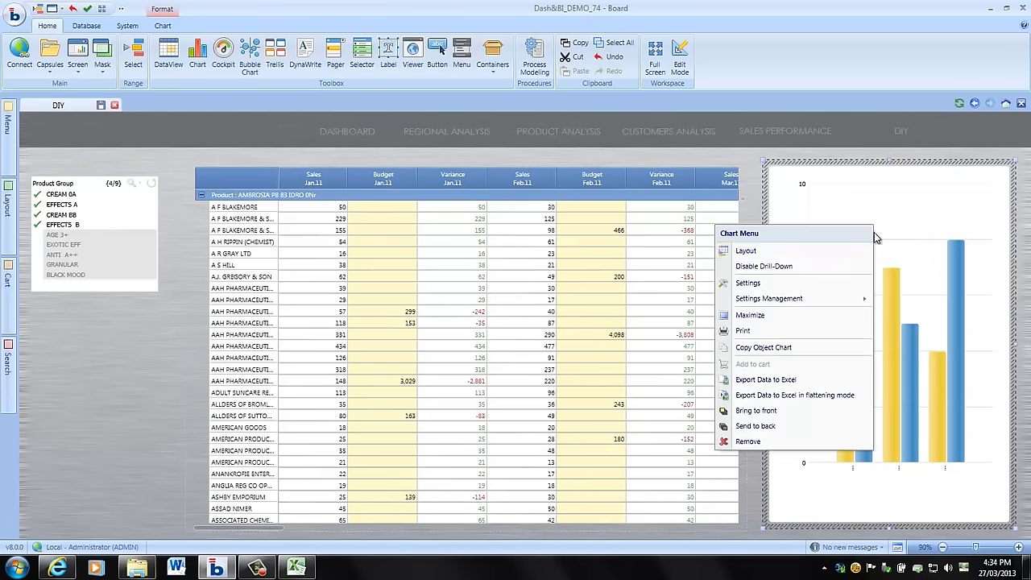
click(797, 254)
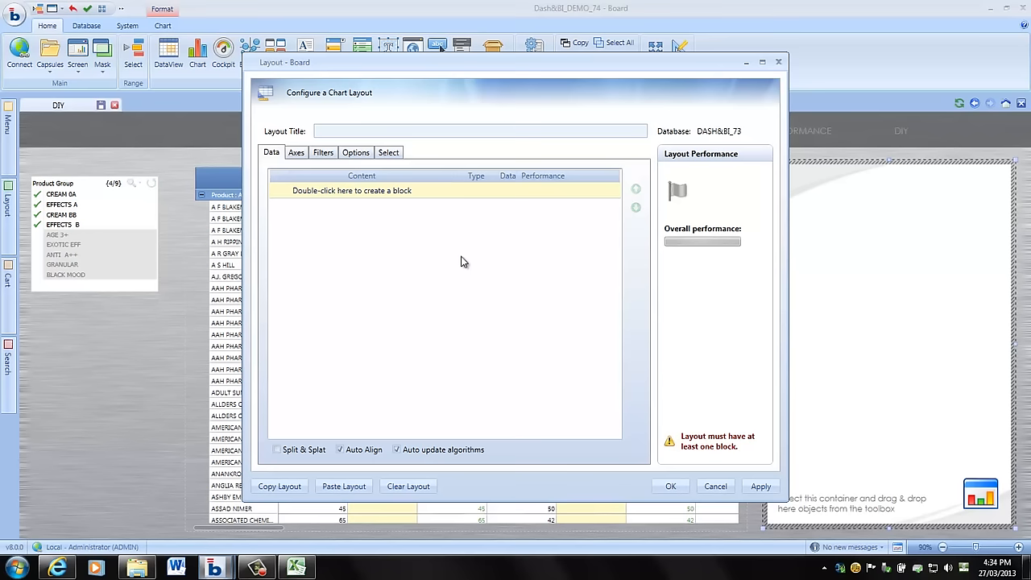
click(352, 486)
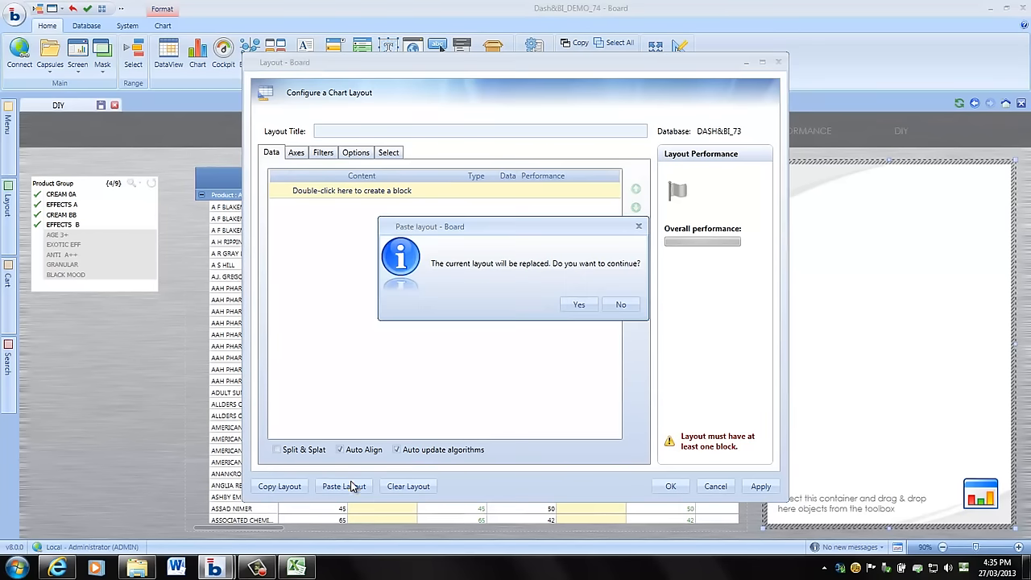
click(578, 305)
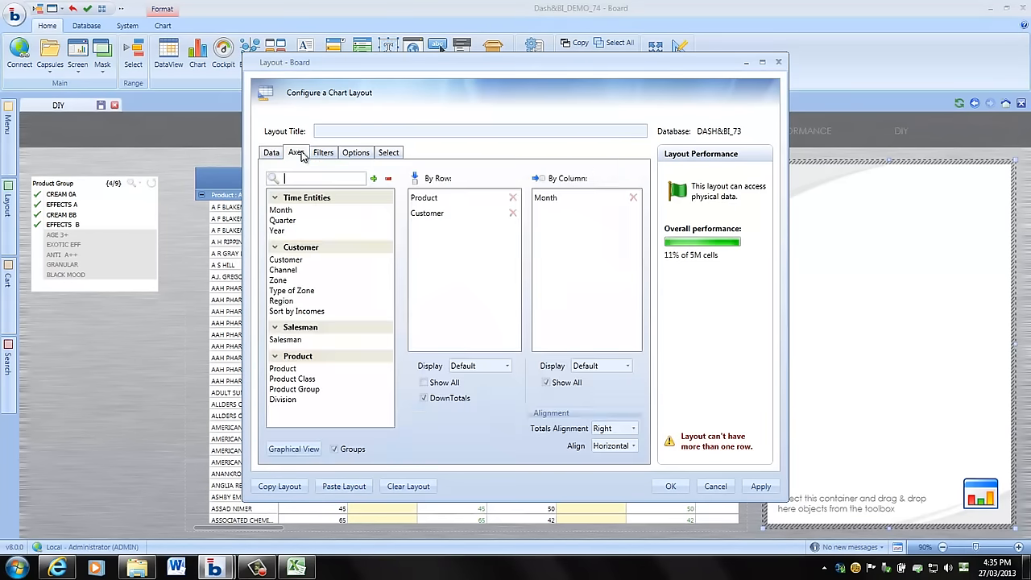
Step: Remove the Product and Customer row entities from the chart's layout, keeping Month by column
click(297, 152)
click(513, 198)
click(513, 198)
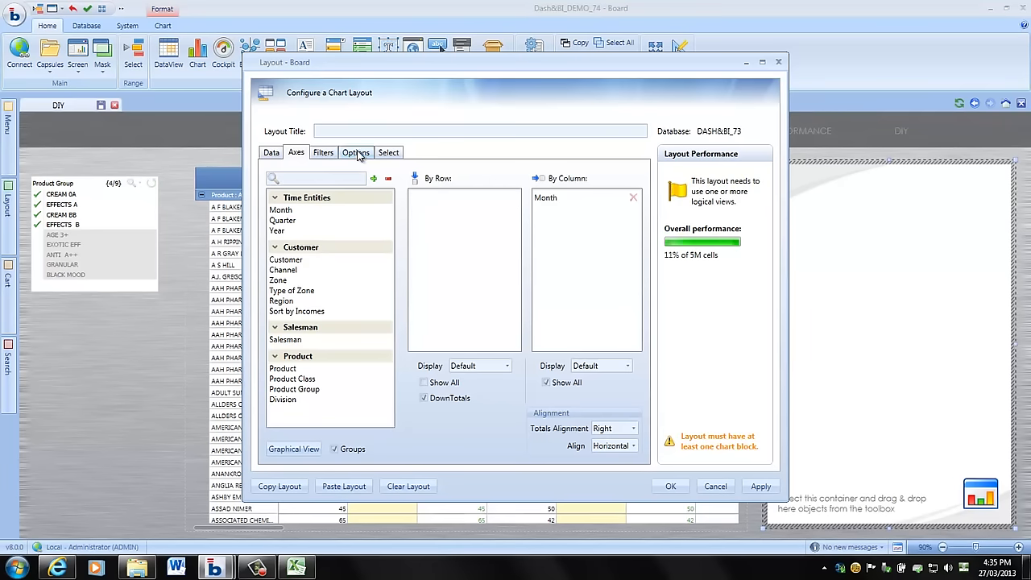
Step: Set the chart layout to show the Sales and Budget blocks, and apply the layout to the chart
click(355, 153)
drag(302, 194, 476, 202)
drag(297, 205, 488, 237)
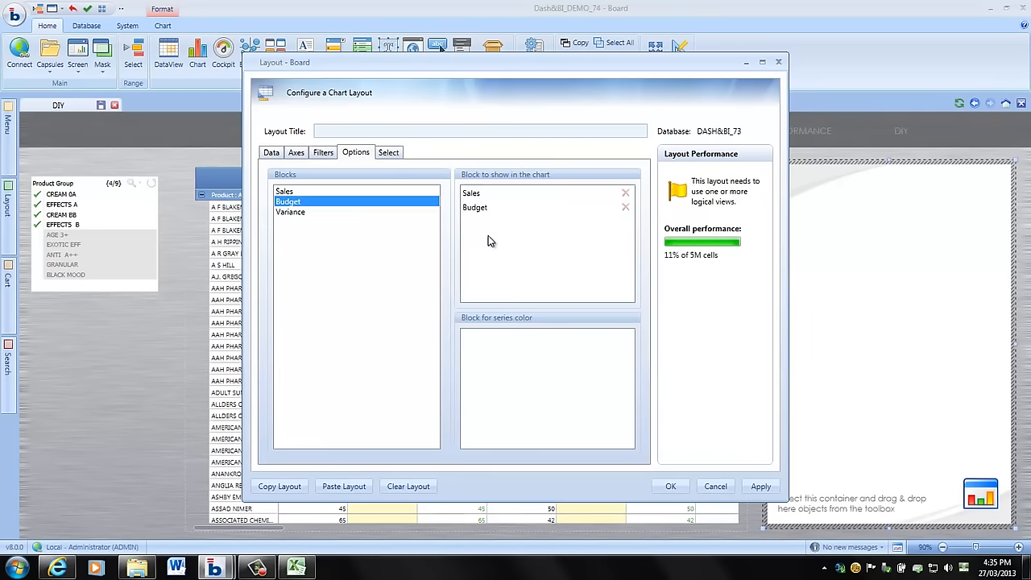
click(673, 488)
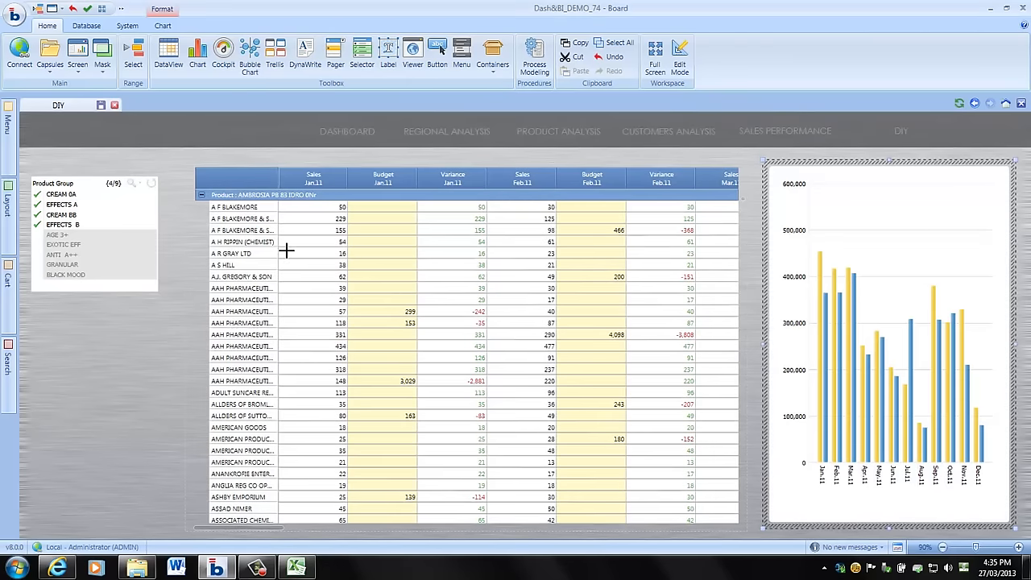
Step: Set the chart's Budget series type to Line in the chart settings
right_click(852, 201)
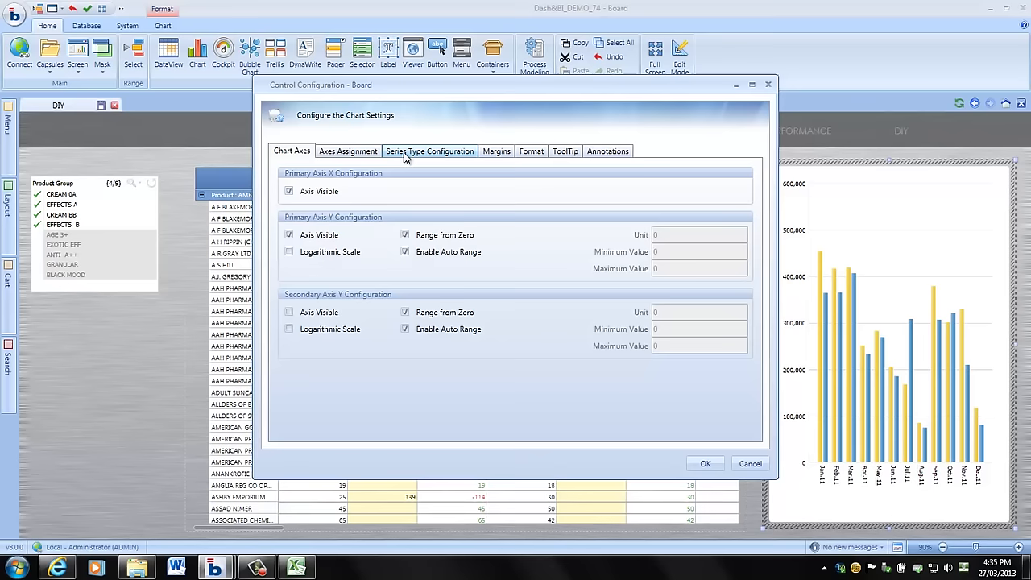
click(405, 155)
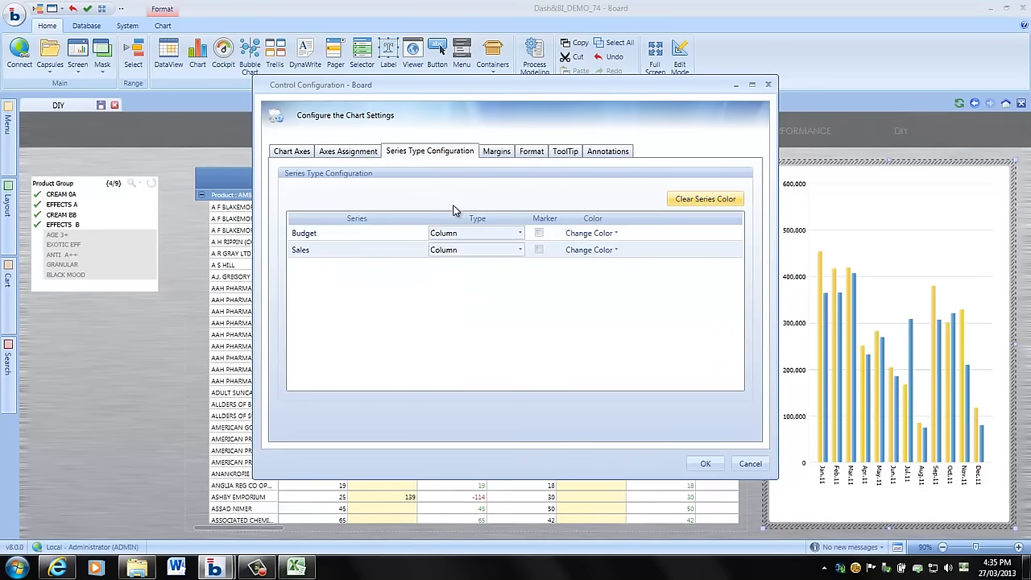
click(461, 235)
click(519, 233)
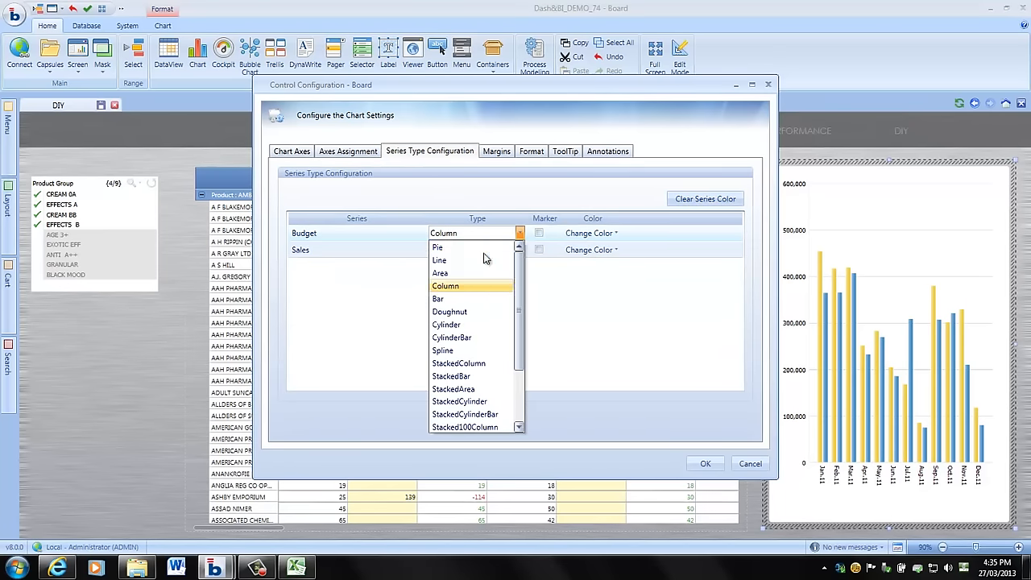
click(461, 260)
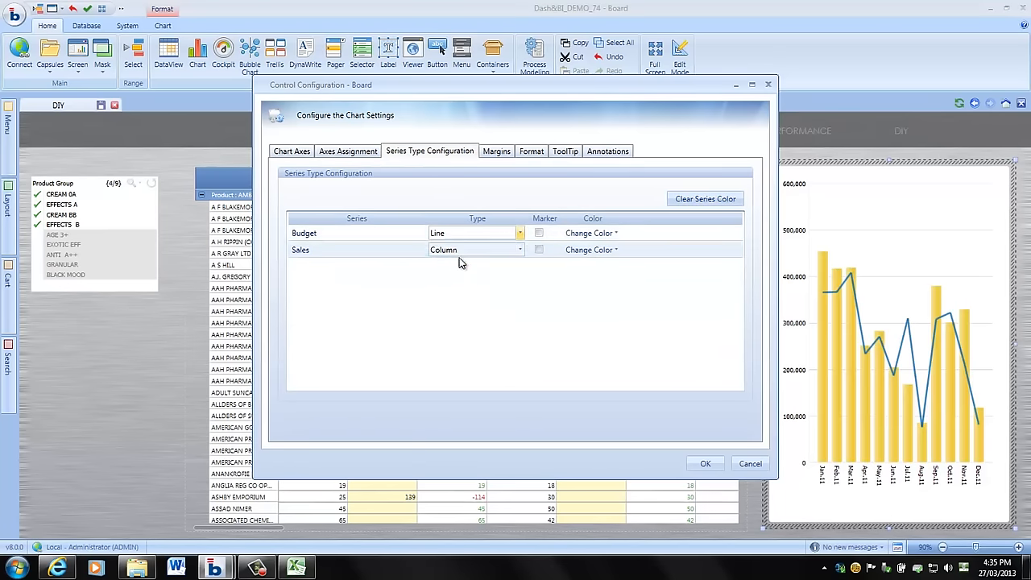
Step: Apply the LucidDream theme to the chart and show its legend with the Bottom placement
click(530, 152)
click(626, 201)
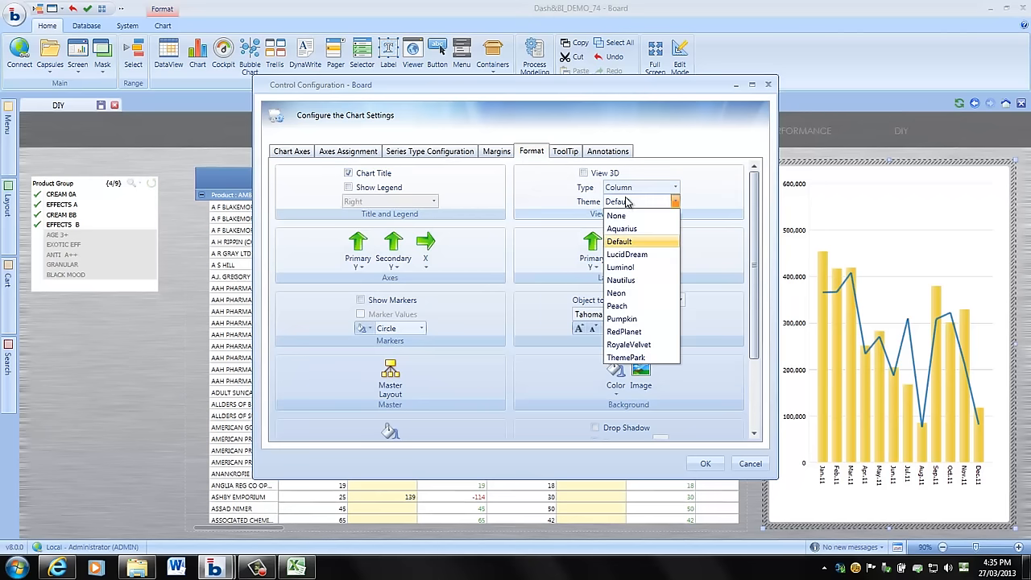
click(627, 255)
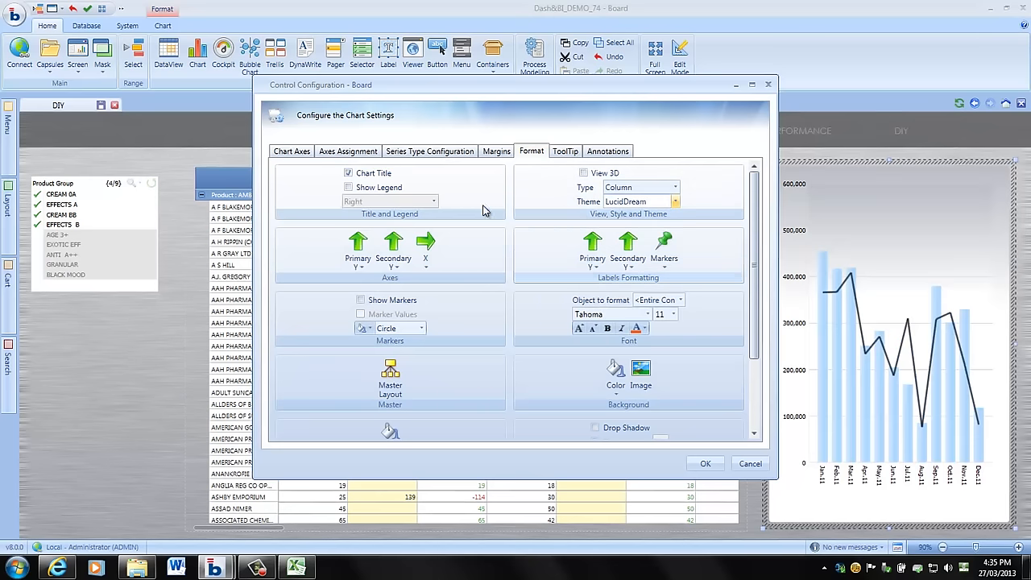
click(387, 188)
click(433, 201)
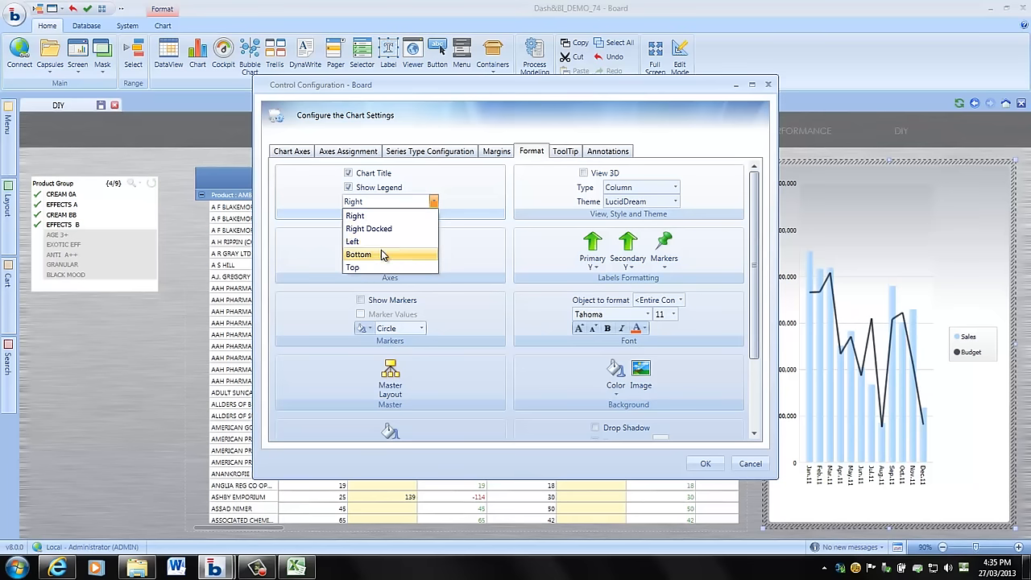
click(379, 253)
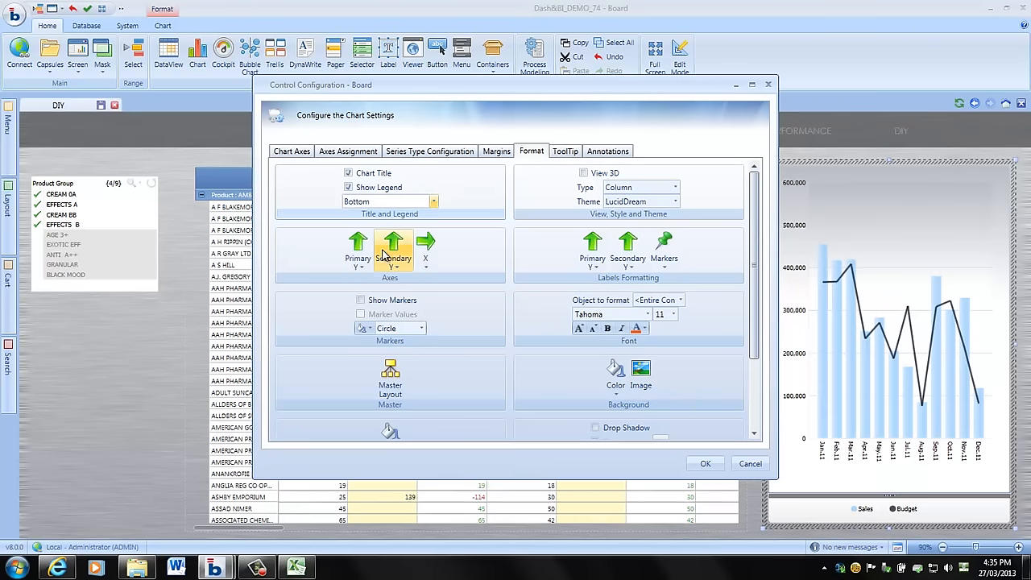
click(706, 463)
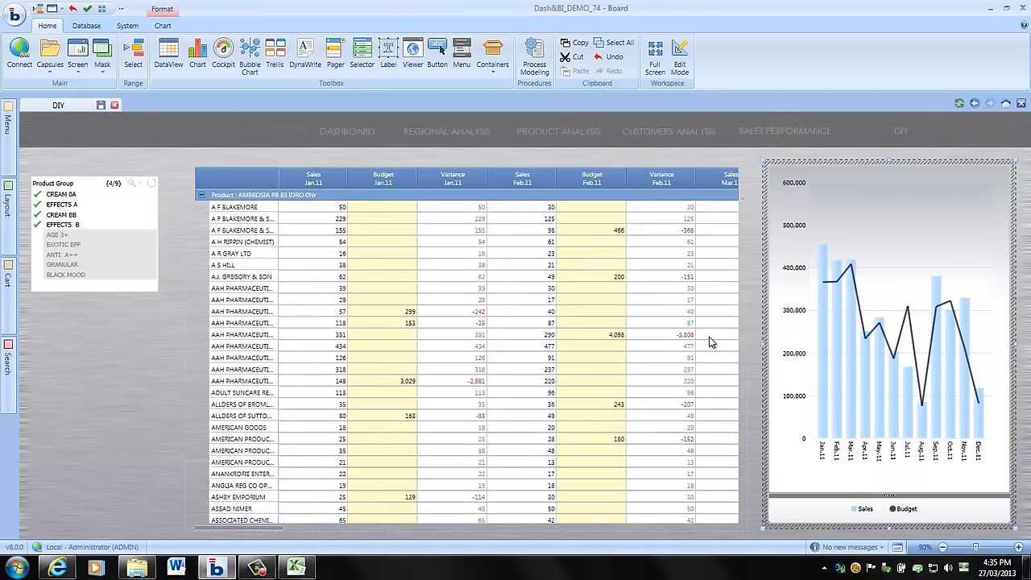
Step: Leave the screen's edit mode and filter the table and chart to Jan.11 and Feb.11 by selecting those months in the chart
key(F9)
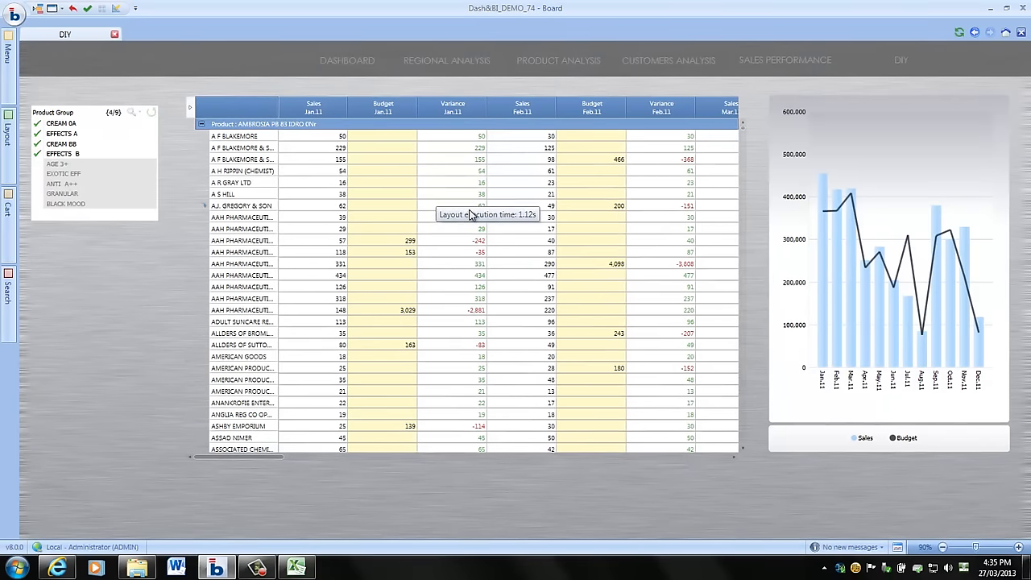
drag(815, 165, 847, 185)
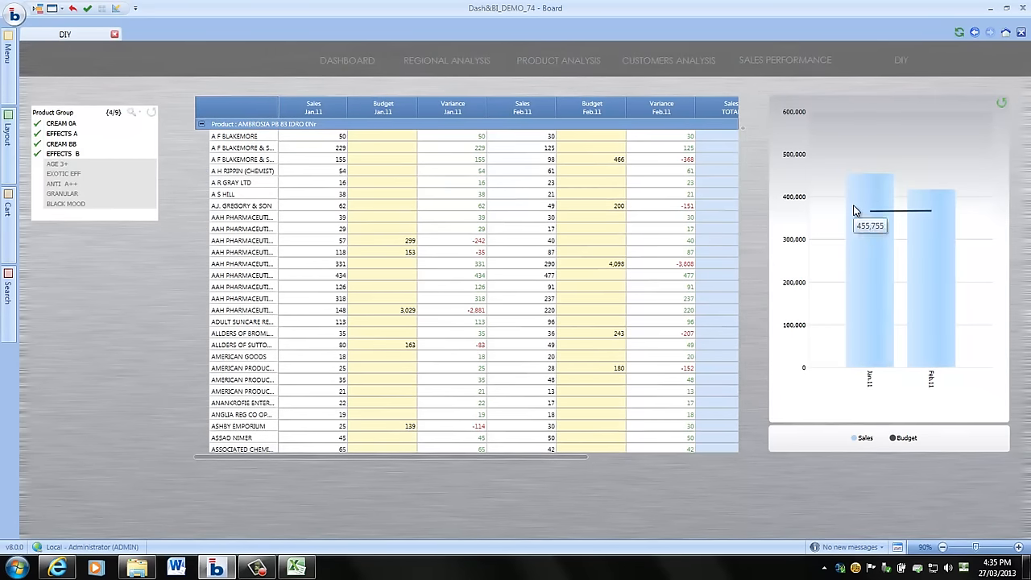
Step: View a drill-down by Customer for the chart's Jan.11 Sales column, close it and reset the chart's month selection
mouse_move(872, 242)
click(868, 238)
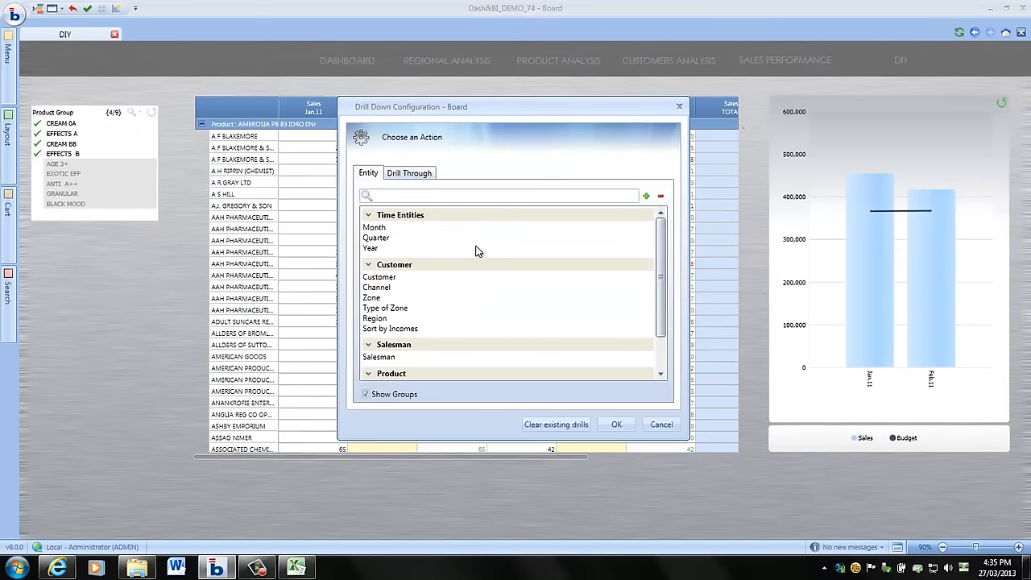
double_click(393, 278)
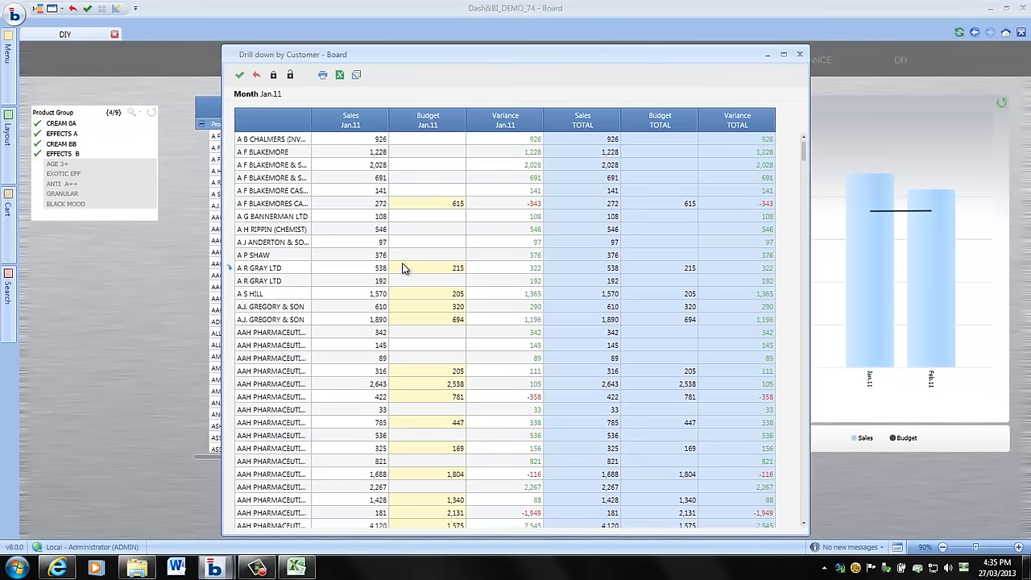
click(800, 56)
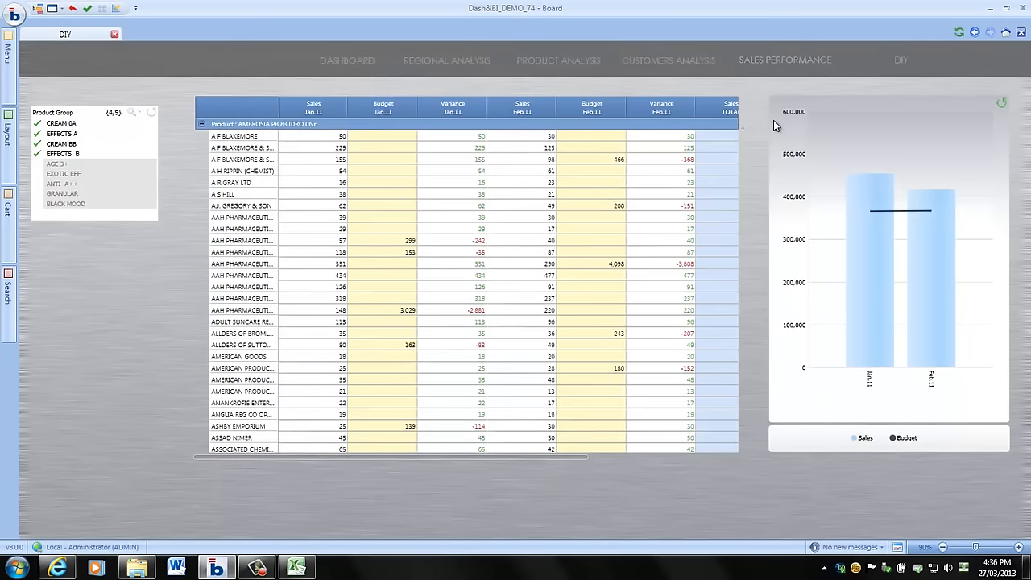
click(1004, 102)
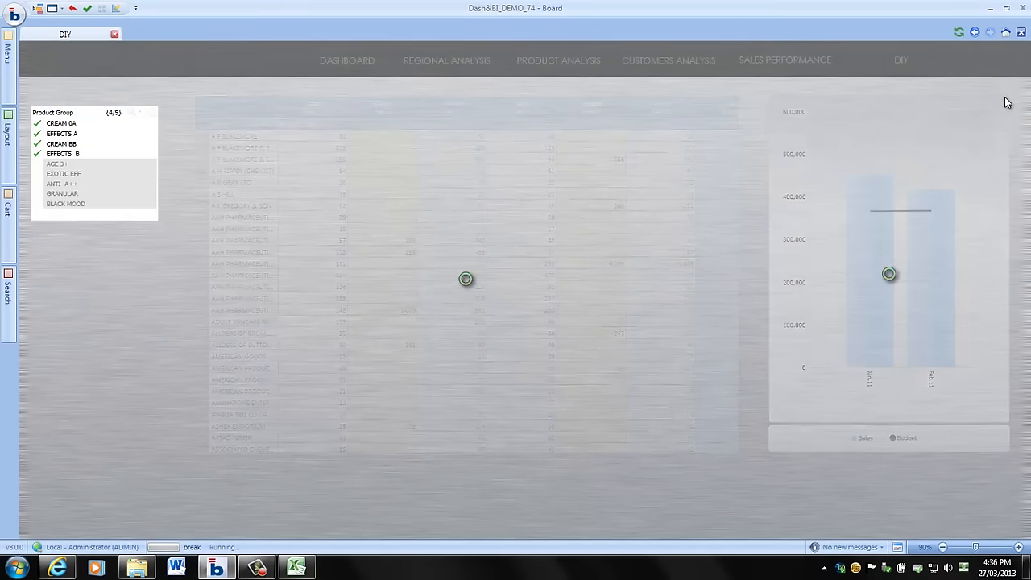